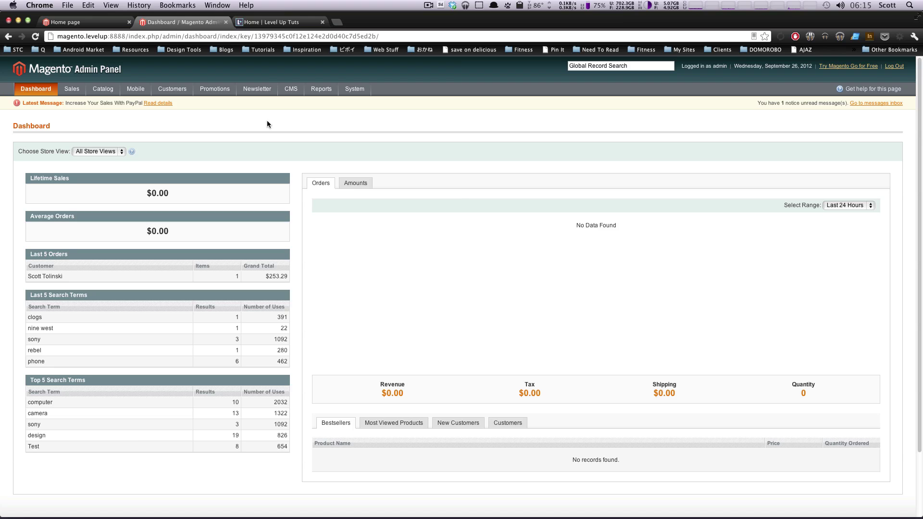
# Switch to the Level Up Tuts home page and scroll through its latest tutorials
pyautogui.click(270, 24)
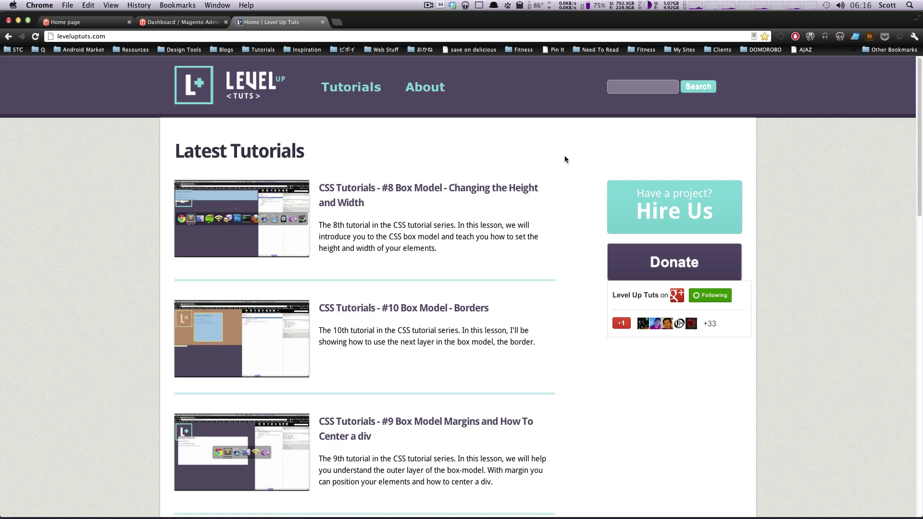
pyautogui.scroll(-3, 565, 159)
pyautogui.scroll(3, 564, 159)
# Close the Level Up Tuts tab and go to the Tax section under System > Configuration
pyautogui.click(322, 22)
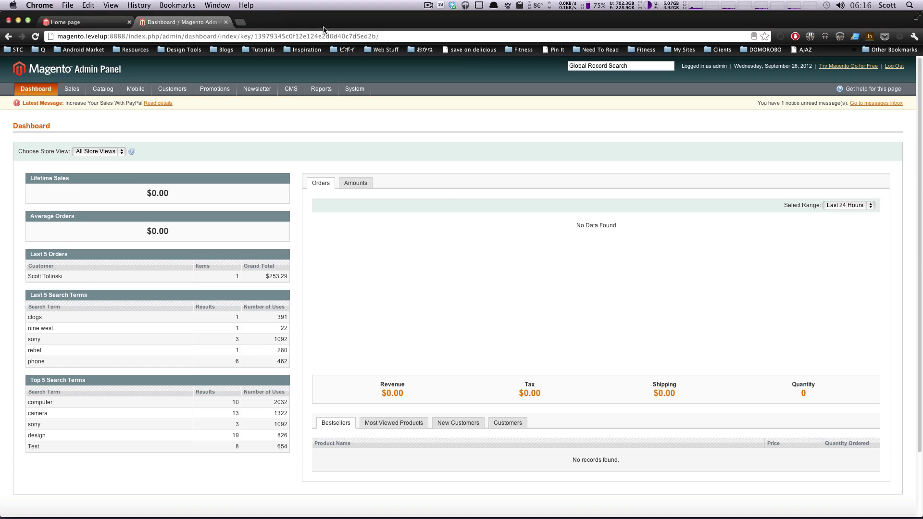
pyautogui.moveTo(319, 91)
pyautogui.moveTo(351, 93)
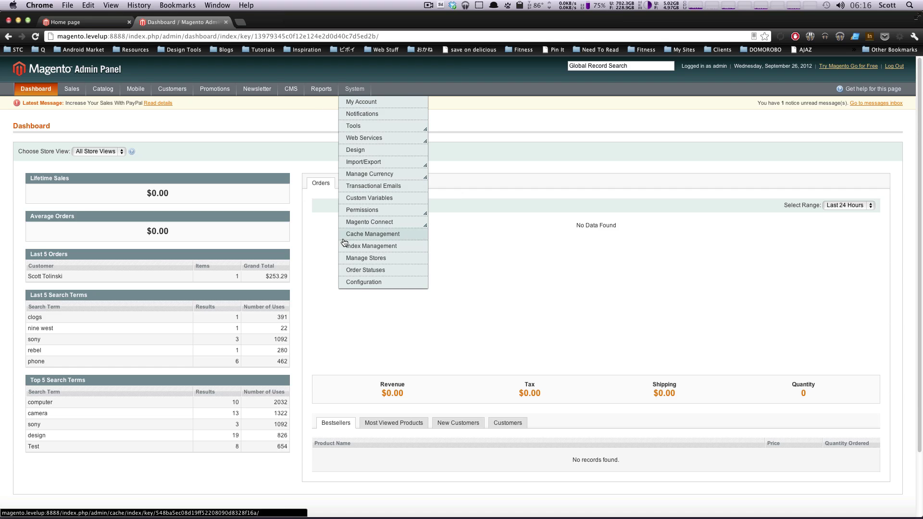
pyautogui.click(370, 284)
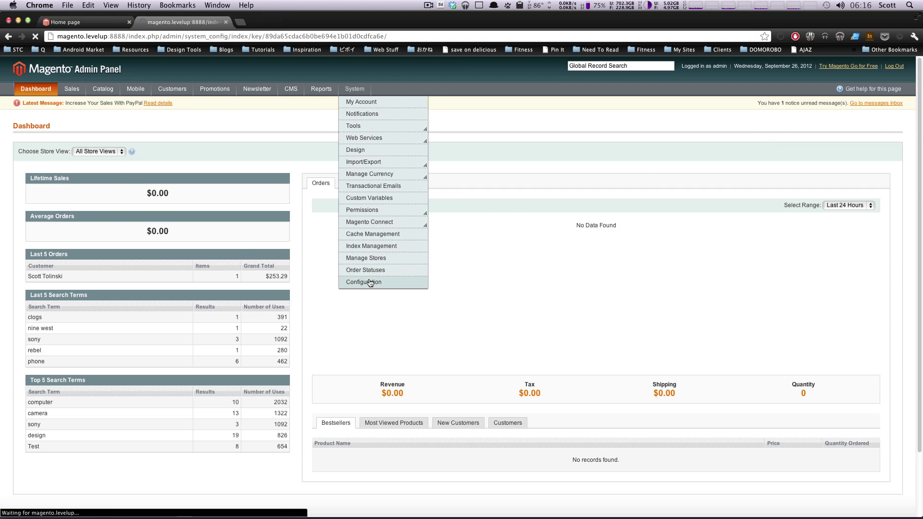
pyautogui.scroll(-5, 206, 339)
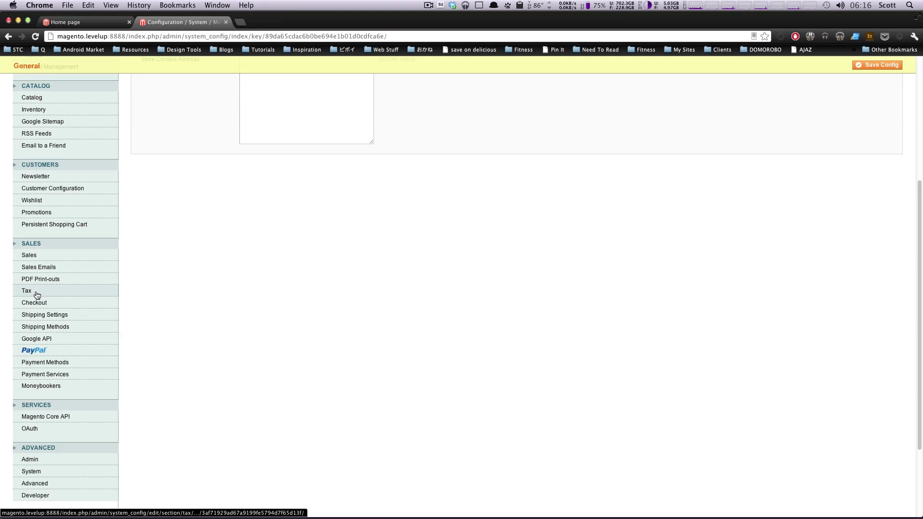
pyautogui.click(37, 295)
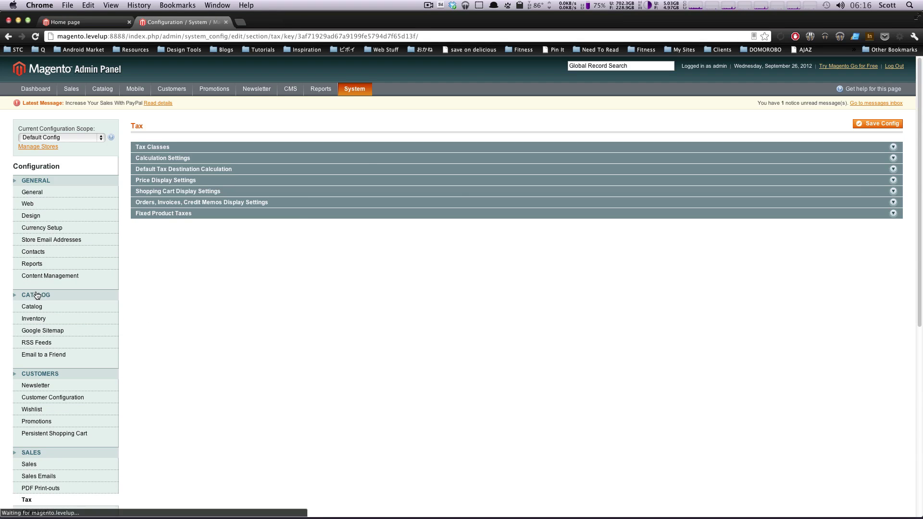
# Expand Tax Classes and confirm Tax Class for Shipping stays set to None
pyautogui.click(244, 149)
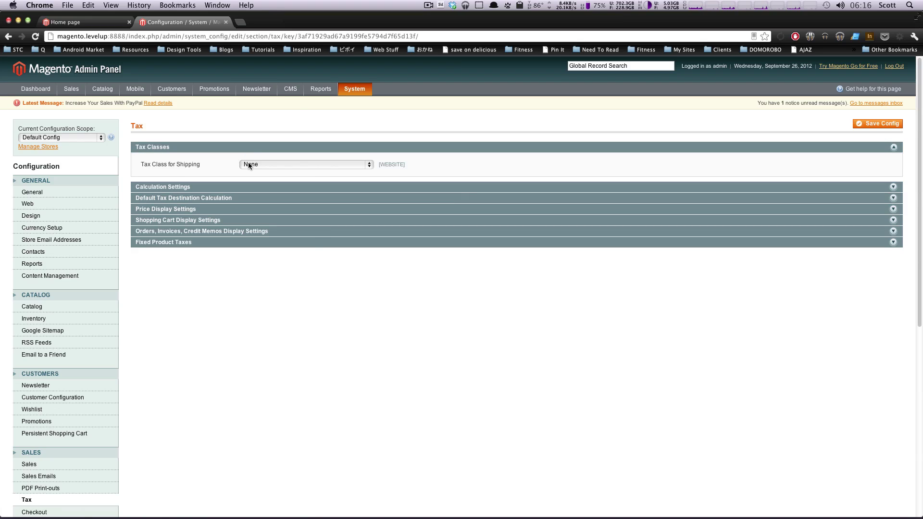
pyautogui.moveTo(177, 163); pyautogui.dragTo(253, 164)
pyautogui.click(262, 166)
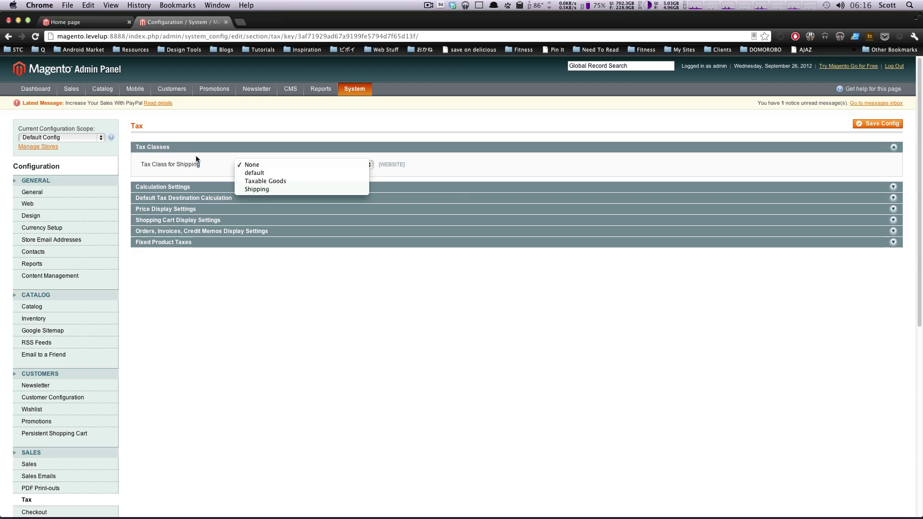
pyautogui.click(251, 163)
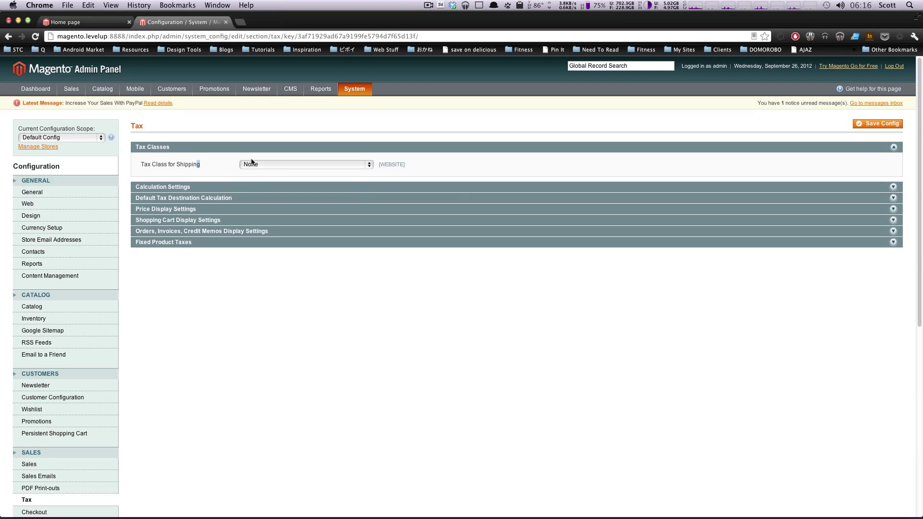
# Expand Calculation Settings and keep Total as the Tax Calculation Method
pyautogui.click(230, 188)
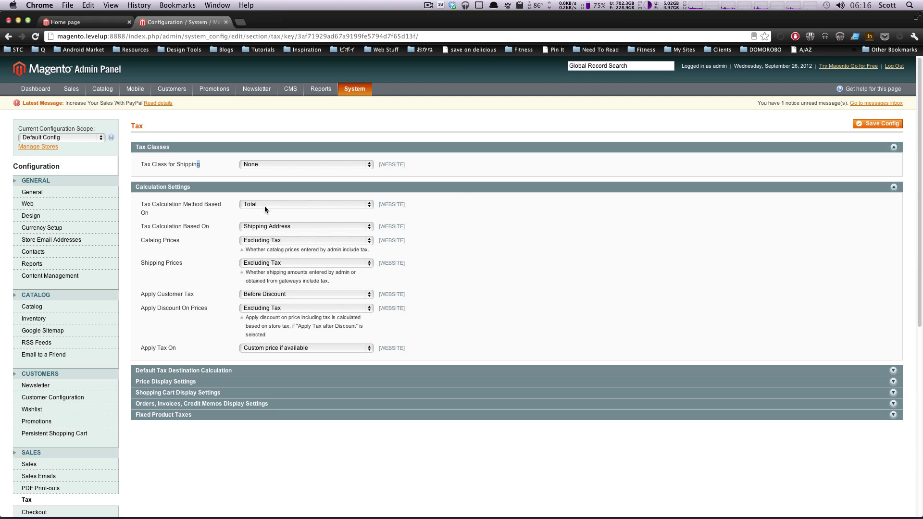
pyautogui.click(319, 207)
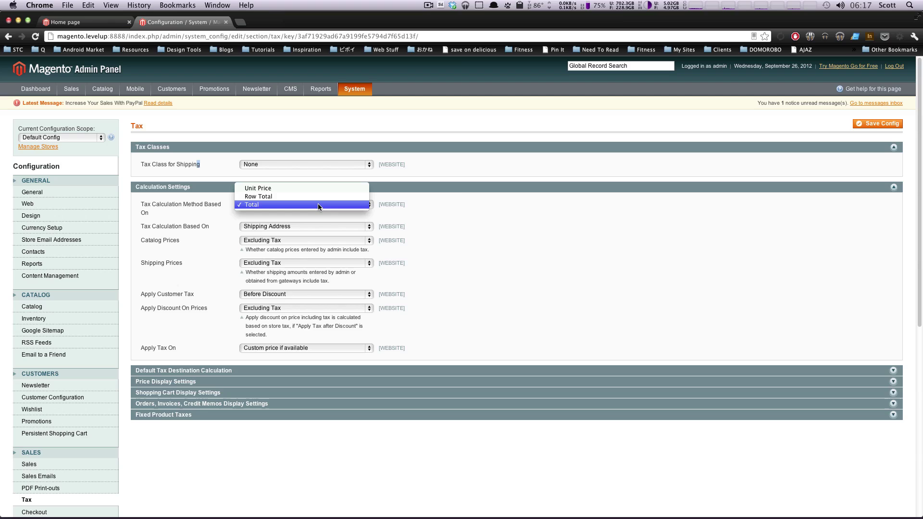
pyautogui.click(318, 204)
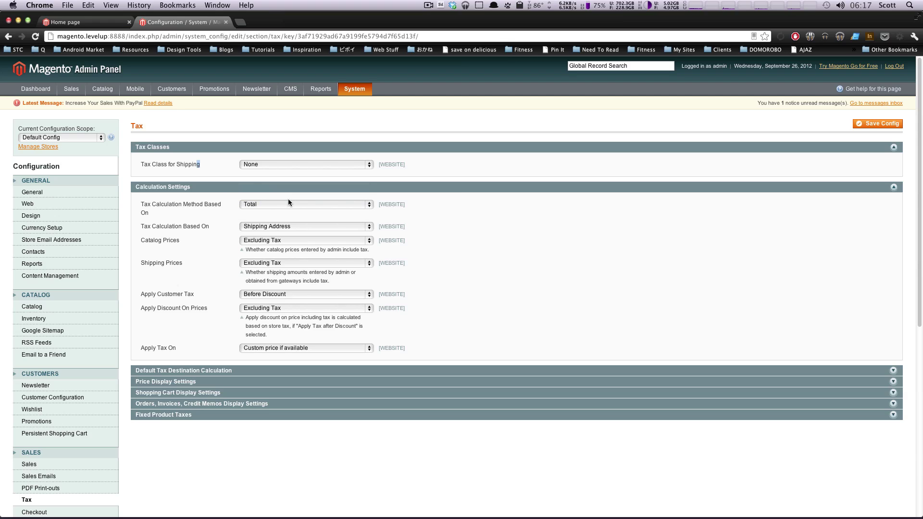
pyautogui.moveTo(187, 203); pyautogui.dragTo(212, 228)
pyautogui.click(214, 220)
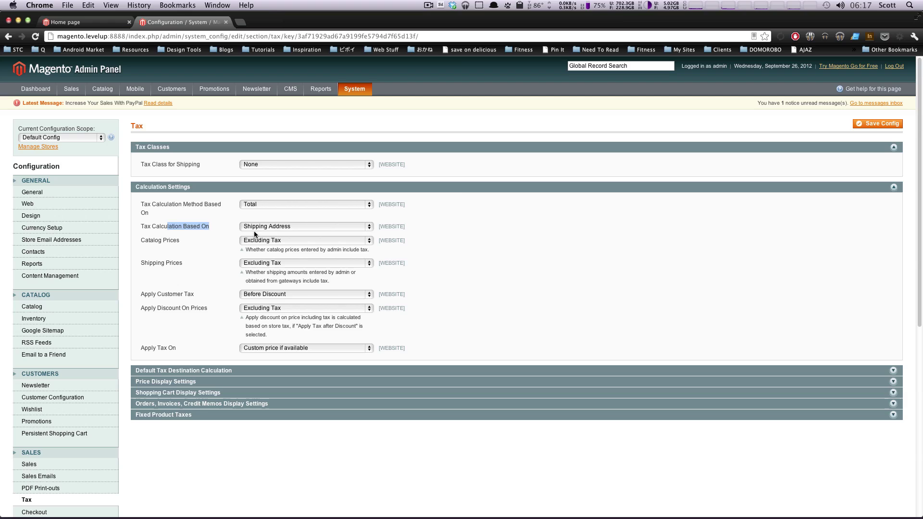
# Keep Tax Calculation Based On at Shipping Address and highlight the Catalog Prices label
pyautogui.click(327, 230)
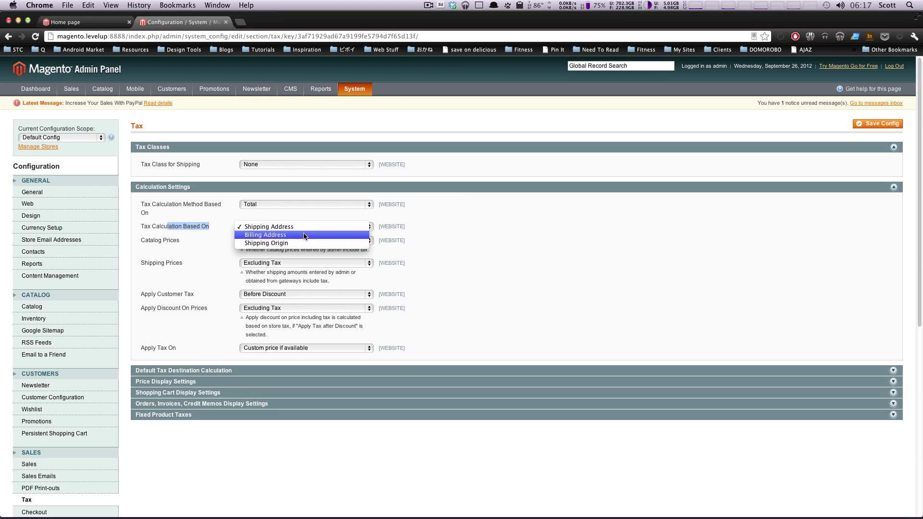
pyautogui.click(305, 227)
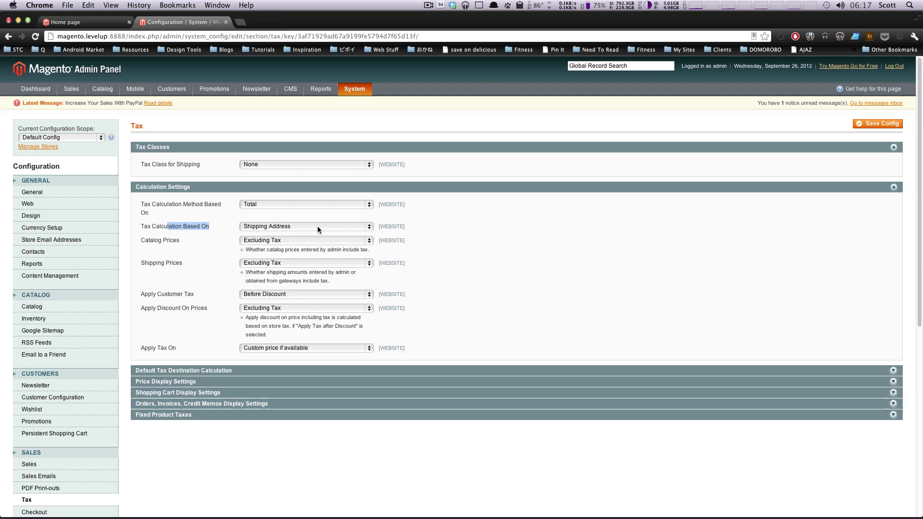
pyautogui.click(317, 226)
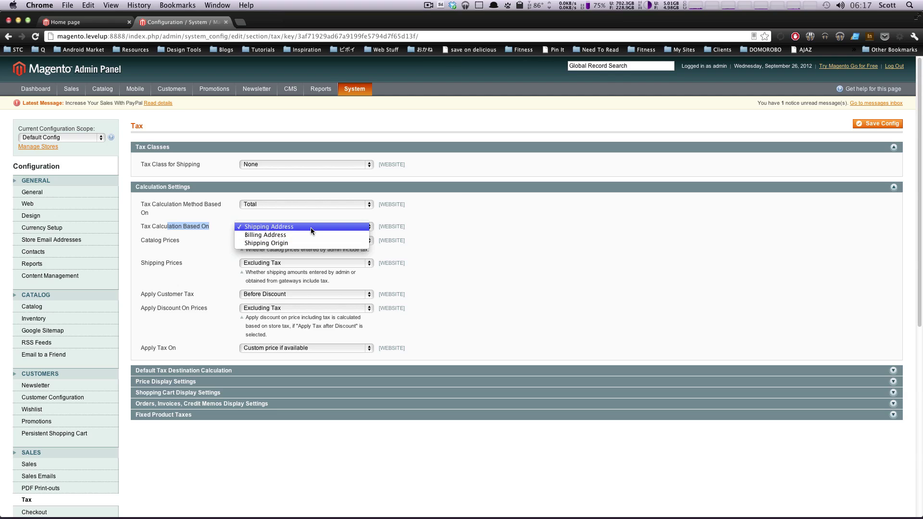
pyautogui.click(310, 227)
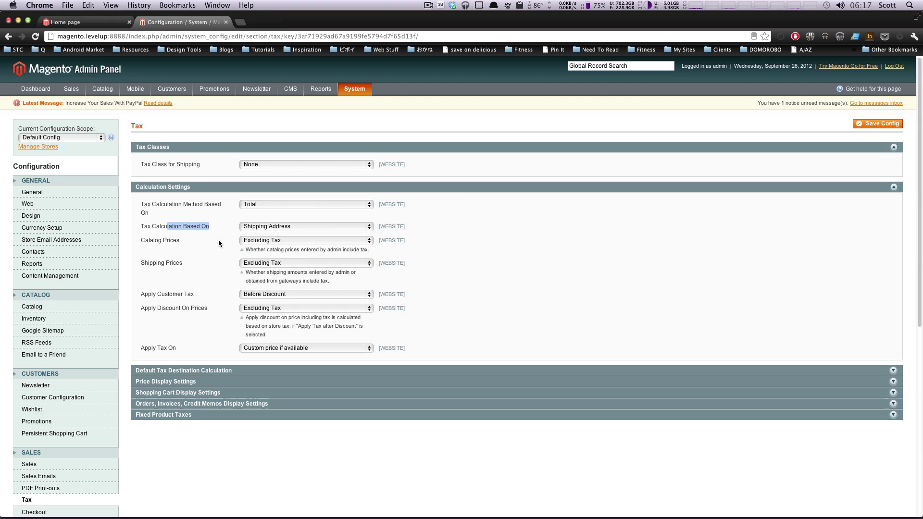
pyautogui.click(198, 240)
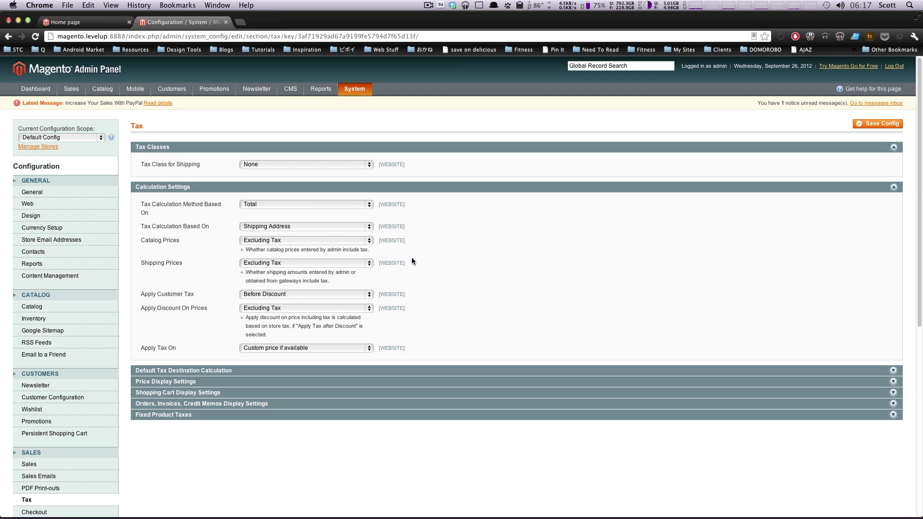
pyautogui.moveTo(155, 242); pyautogui.dragTo(209, 246)
pyautogui.click(209, 241)
pyautogui.click(361, 242)
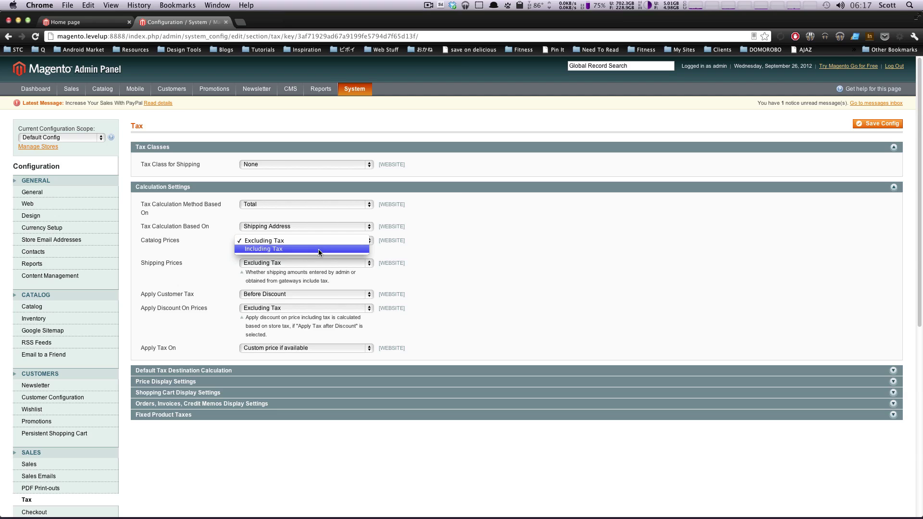
pyautogui.click(519, 260)
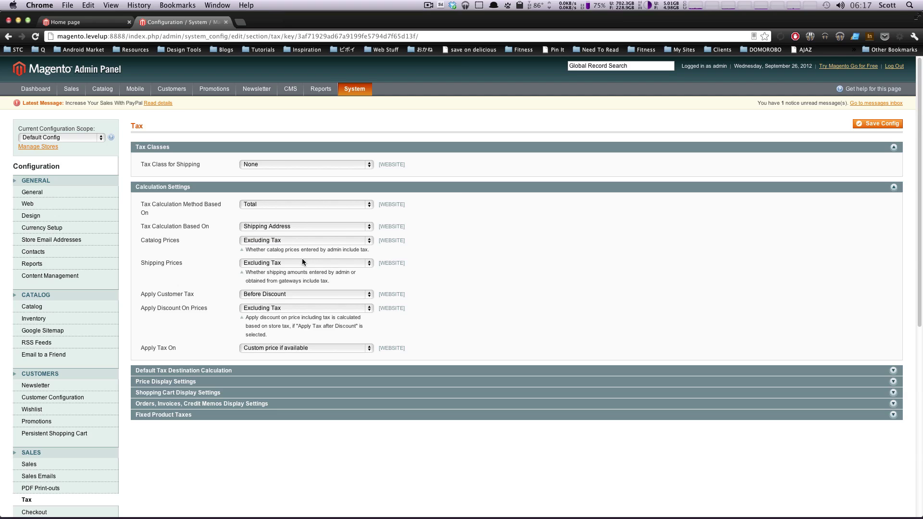
pyautogui.moveTo(252, 251); pyautogui.dragTo(369, 250)
pyautogui.click(331, 250)
pyautogui.moveTo(266, 274); pyautogui.dragTo(285, 279)
pyautogui.click(298, 263)
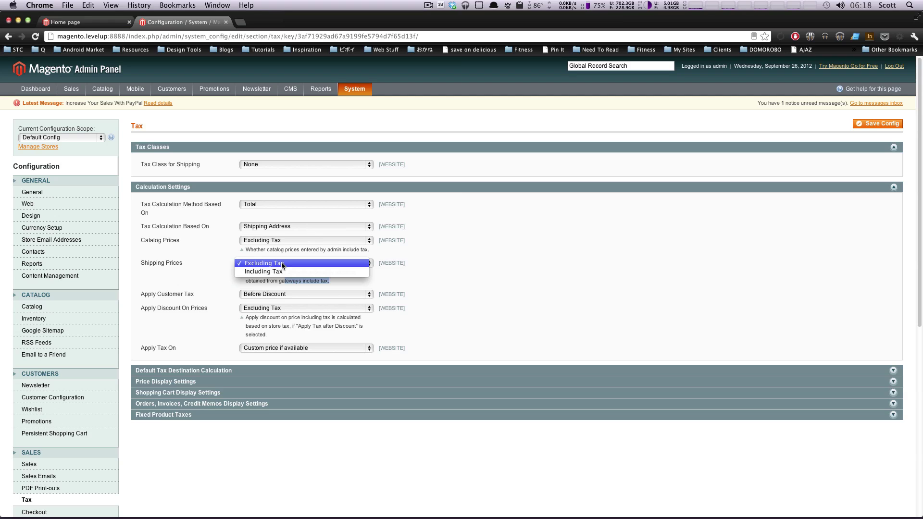
pyautogui.click(293, 263)
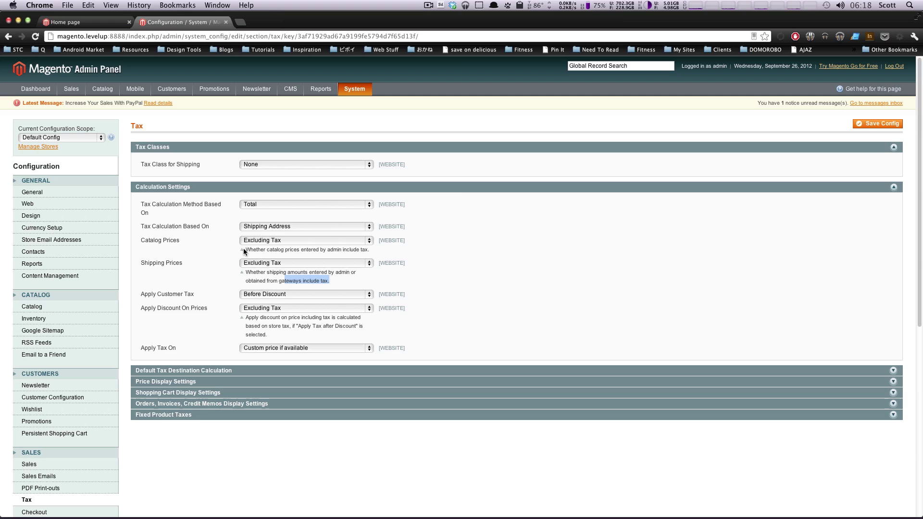
pyautogui.click(259, 262)
pyautogui.click(248, 263)
pyautogui.click(334, 285)
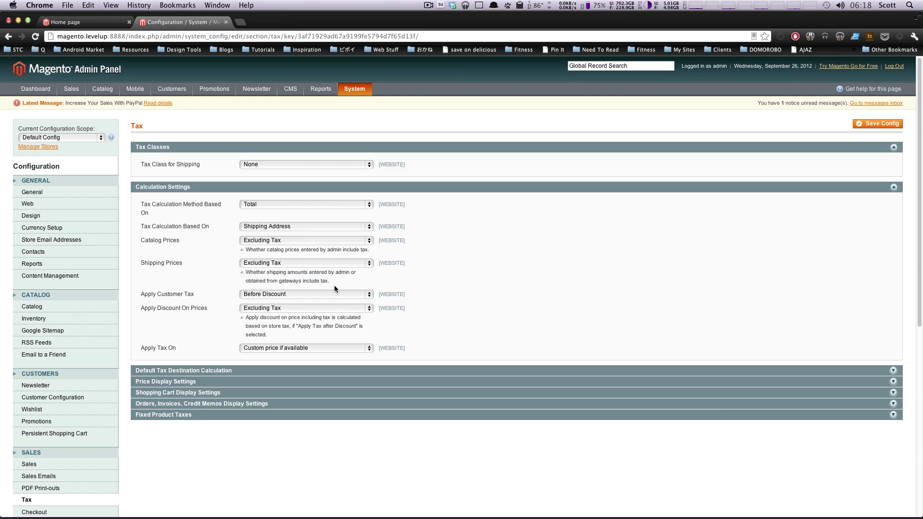
pyautogui.moveTo(167, 294); pyautogui.dragTo(192, 296)
pyautogui.scroll(-2, 197, 293)
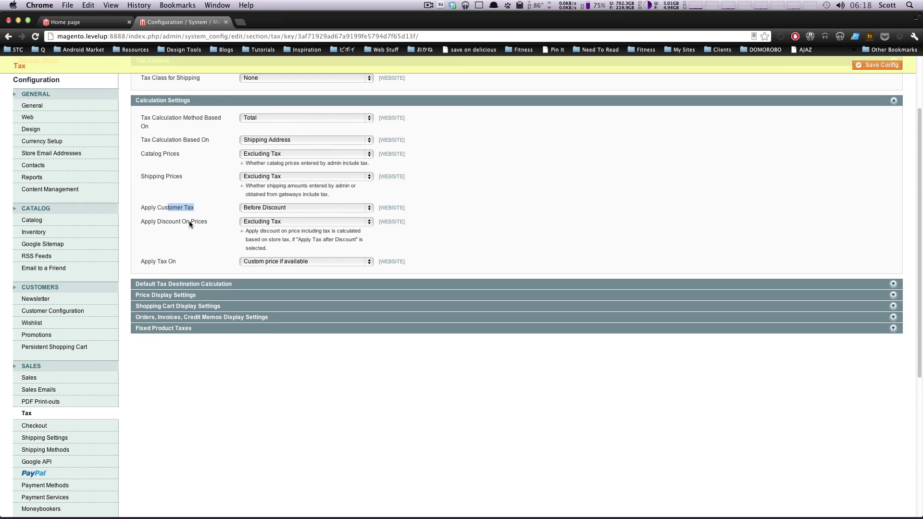
pyautogui.scroll(1, 238, 229)
pyautogui.click(181, 252)
pyautogui.click(256, 254)
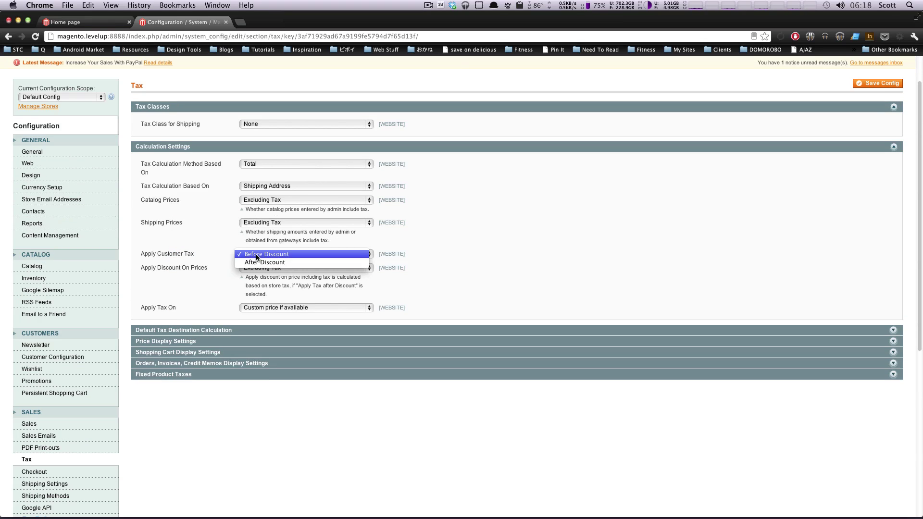
pyautogui.click(273, 255)
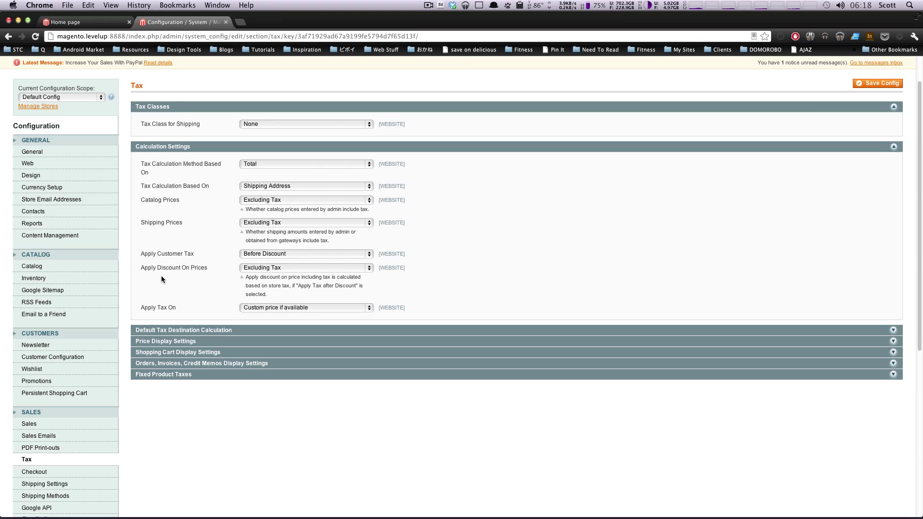
pyautogui.moveTo(162, 268); pyautogui.dragTo(267, 294)
pyautogui.moveTo(321, 277); pyautogui.dragTo(263, 278)
pyautogui.moveTo(304, 286)
pyautogui.mouseDown()
pyautogui.moveTo(324, 281)
pyautogui.moveTo(290, 286)
pyautogui.mouseUp()
pyautogui.scroll(-4, 304, 260)
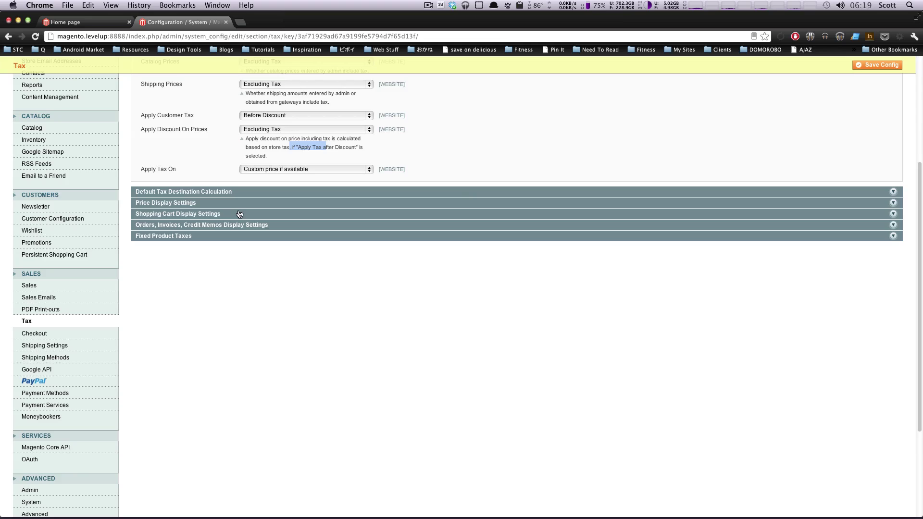
pyautogui.scroll(4, 304, 255)
pyautogui.click(305, 250)
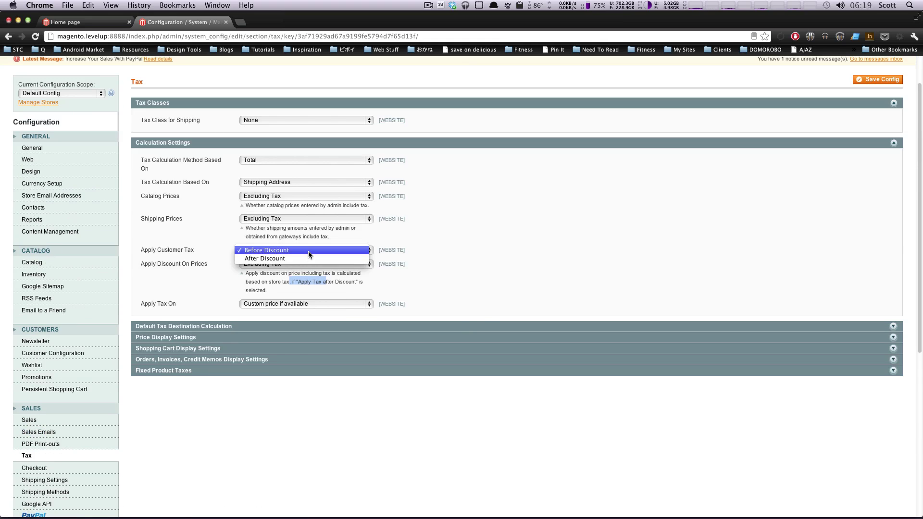
pyautogui.click(495, 265)
pyautogui.click(194, 304)
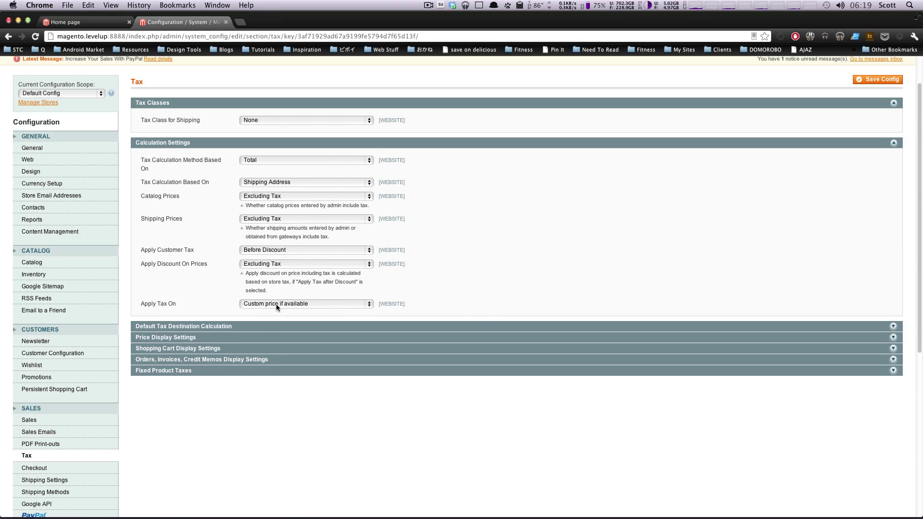
pyautogui.click(318, 305)
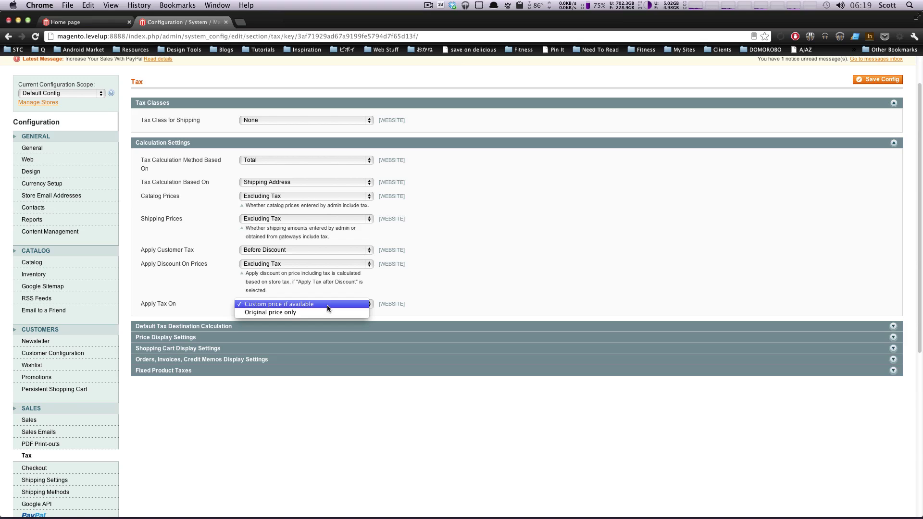
pyautogui.click(327, 305)
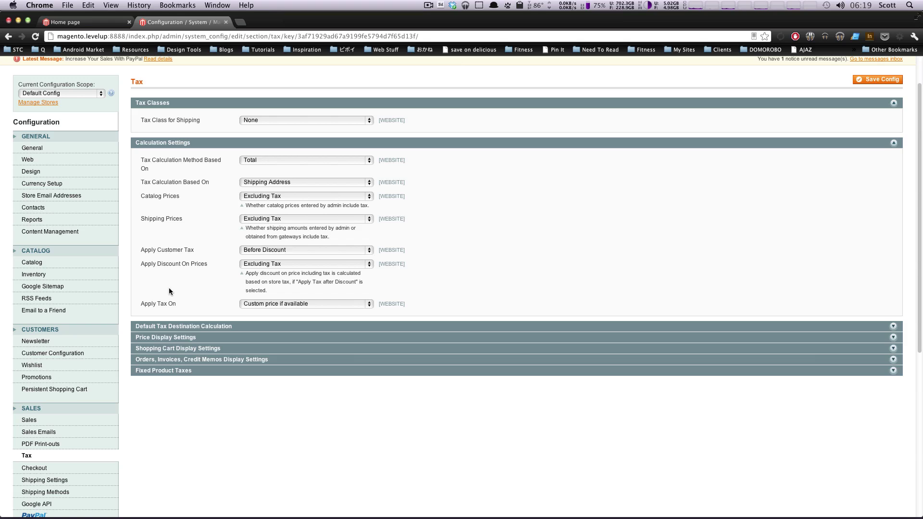
pyautogui.scroll(-3, 182, 289)
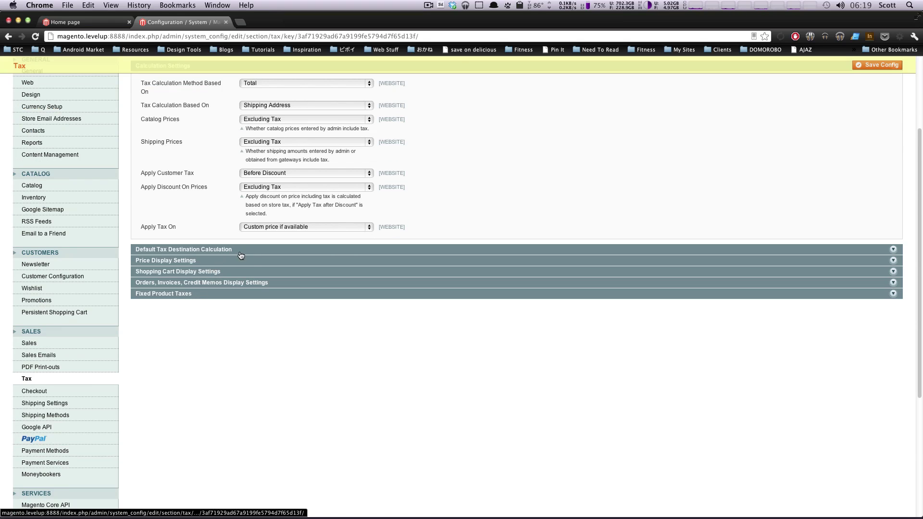
# Set the Default State to Michigan, leaving United States and post code * unchanged
pyautogui.click(253, 254)
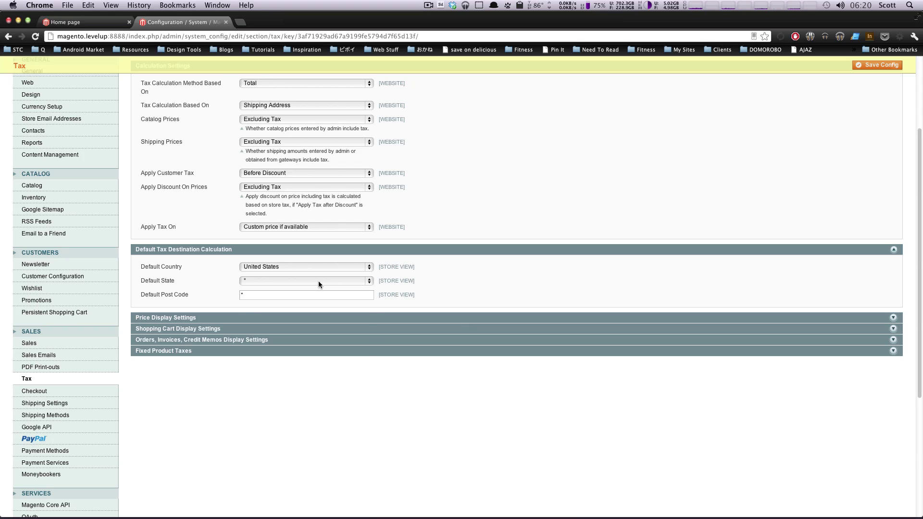
pyautogui.click(318, 280)
pyautogui.scroll(-5, 322, 298)
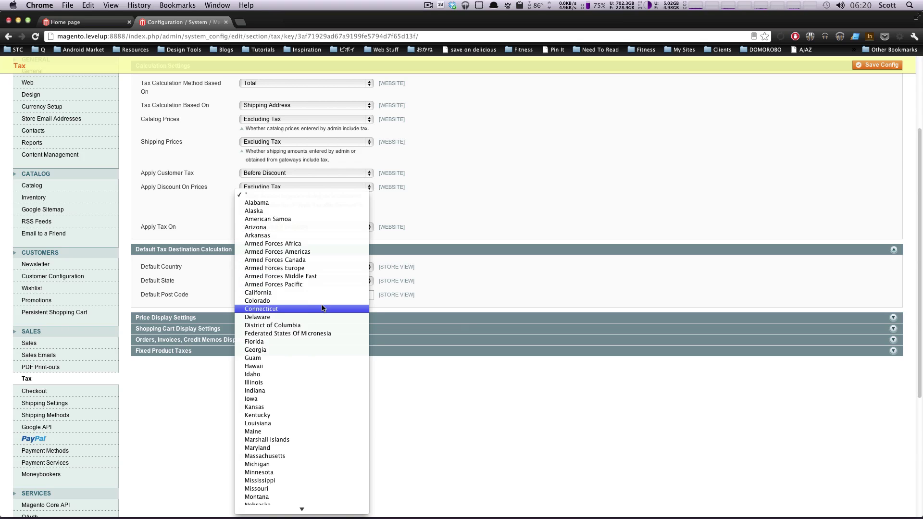
pyautogui.scroll(-10, 322, 307)
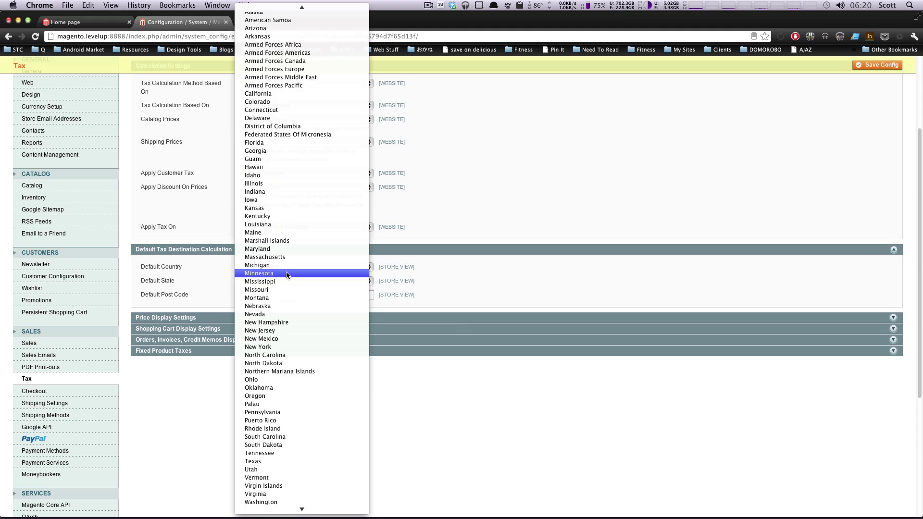
pyautogui.click(275, 266)
pyautogui.click(274, 293)
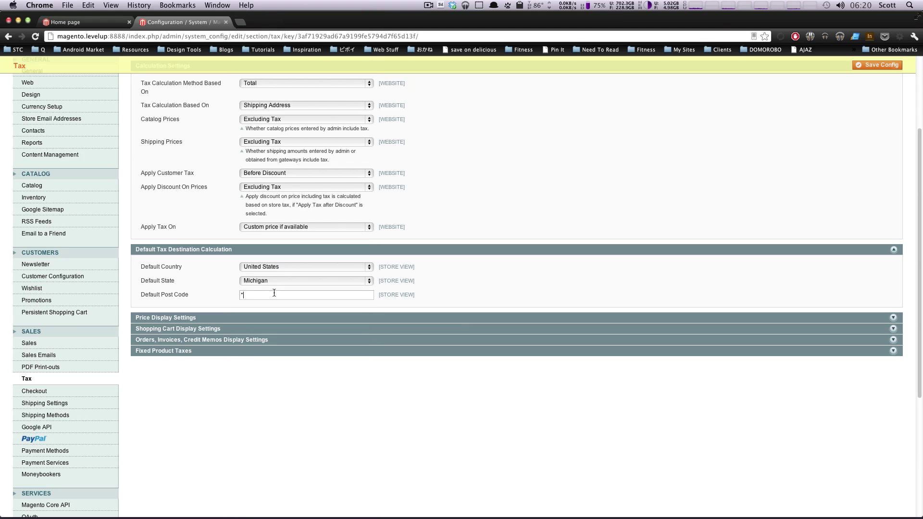
pyautogui.moveTo(254, 294); pyautogui.dragTo(236, 295)
# Expand the Price Display Settings and Shopping Cart Display Settings sections
pyautogui.click(257, 320)
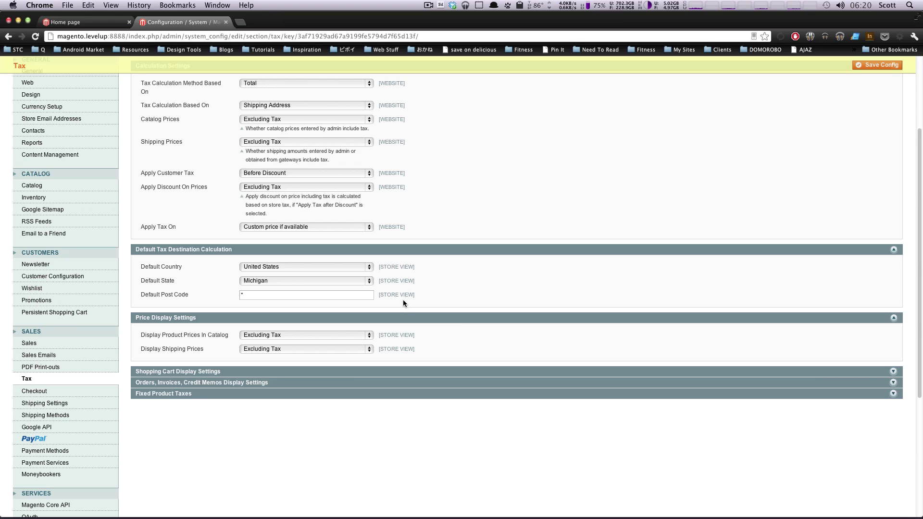
pyautogui.click(323, 374)
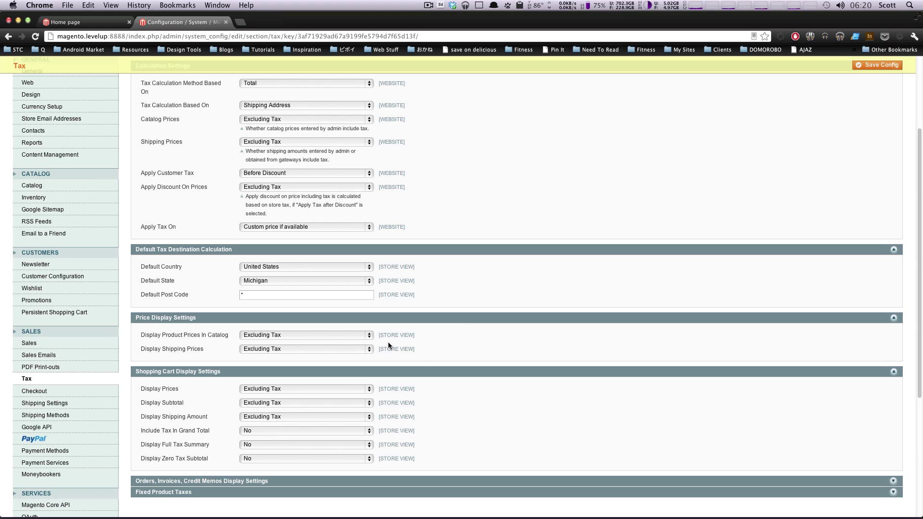
# Set cart Include Tax In Grand Total and Display Full Tax Summary to Yes, reviewing Zero Tax Subtotal
pyautogui.scroll(-2, 403, 344)
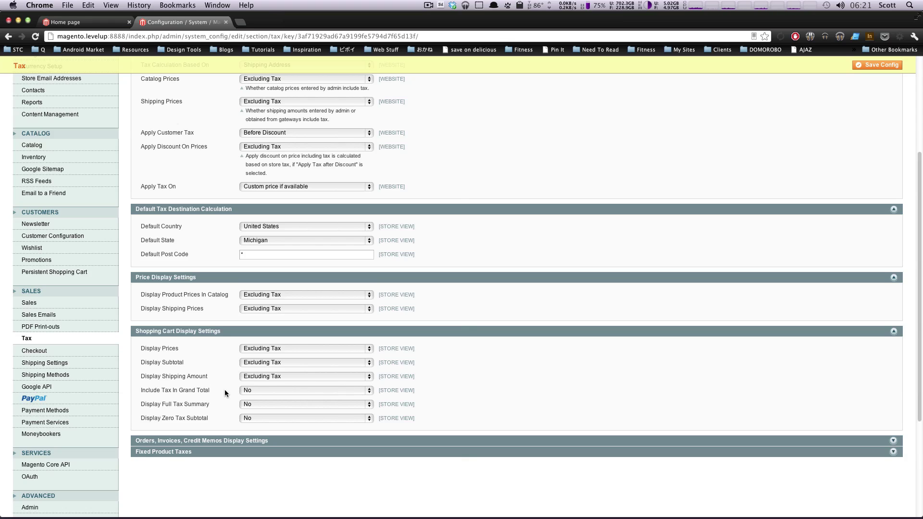
pyautogui.click(257, 390)
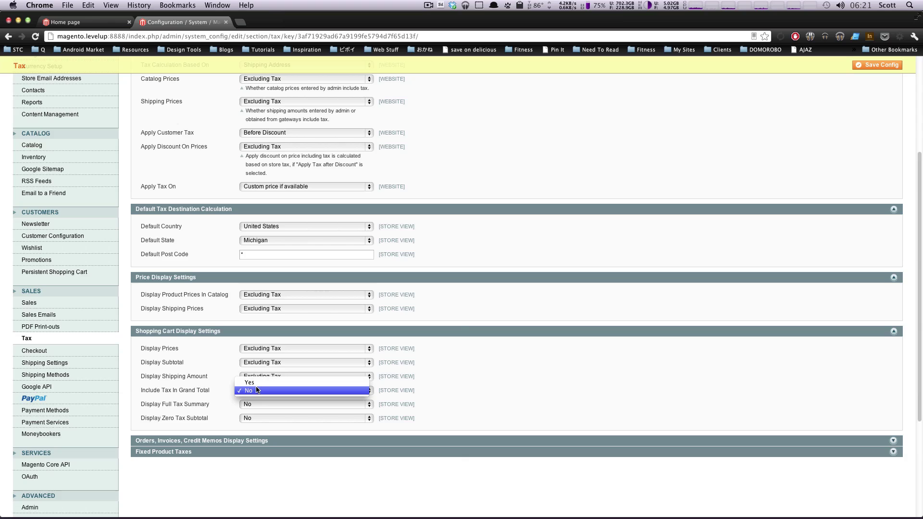
pyautogui.click(257, 382)
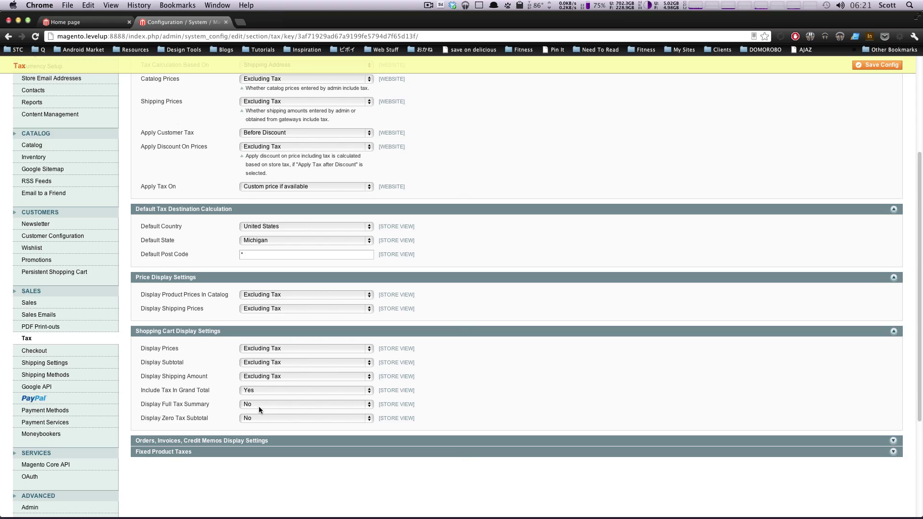
pyautogui.click(281, 404)
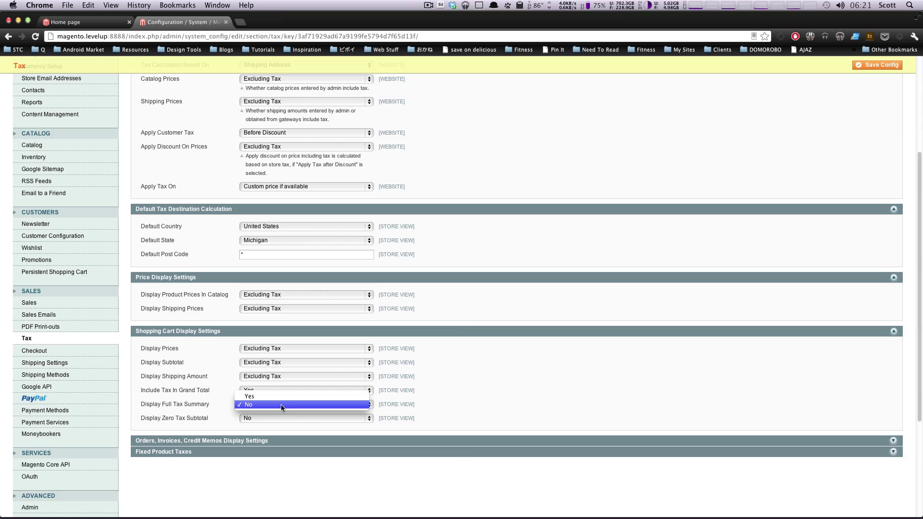
pyautogui.click(287, 397)
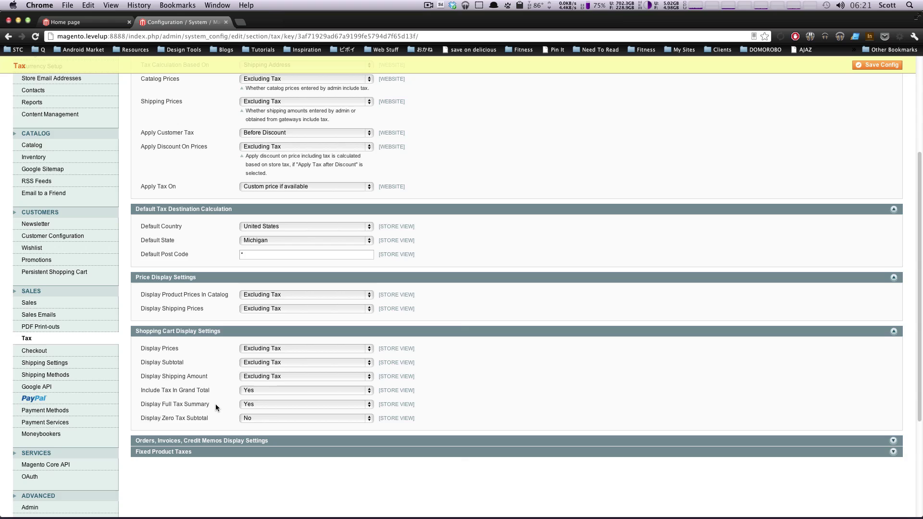
pyautogui.moveTo(144, 418); pyautogui.dragTo(173, 418)
pyautogui.click(254, 418)
# Leave Zero Tax Subtotal at No; set order grand-total tax and full tax summary to Yes
pyautogui.click(255, 419)
pyautogui.scroll(-4, 186, 414)
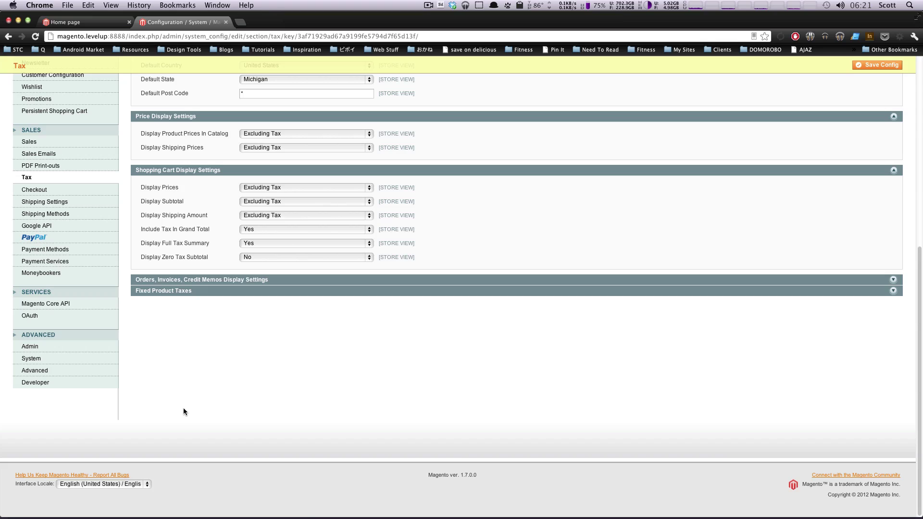
pyautogui.click(275, 280)
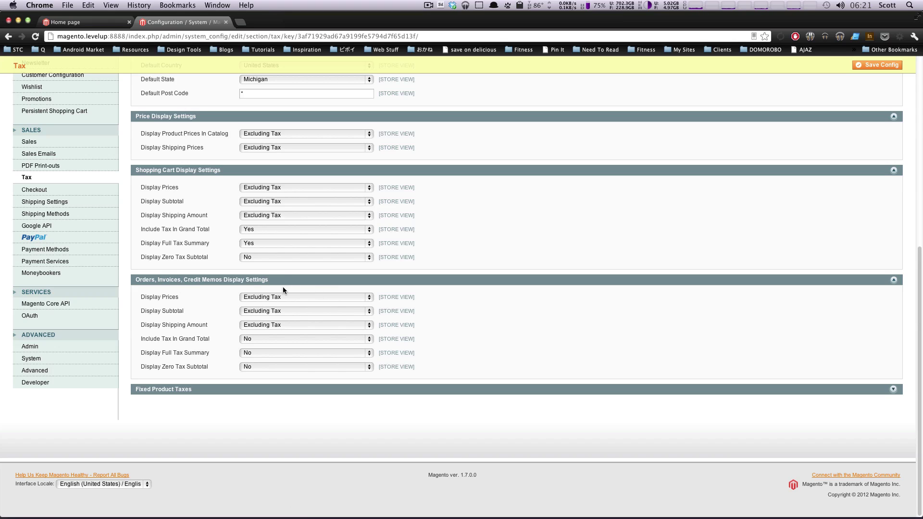
pyautogui.click(286, 339)
pyautogui.click(285, 332)
pyautogui.click(279, 354)
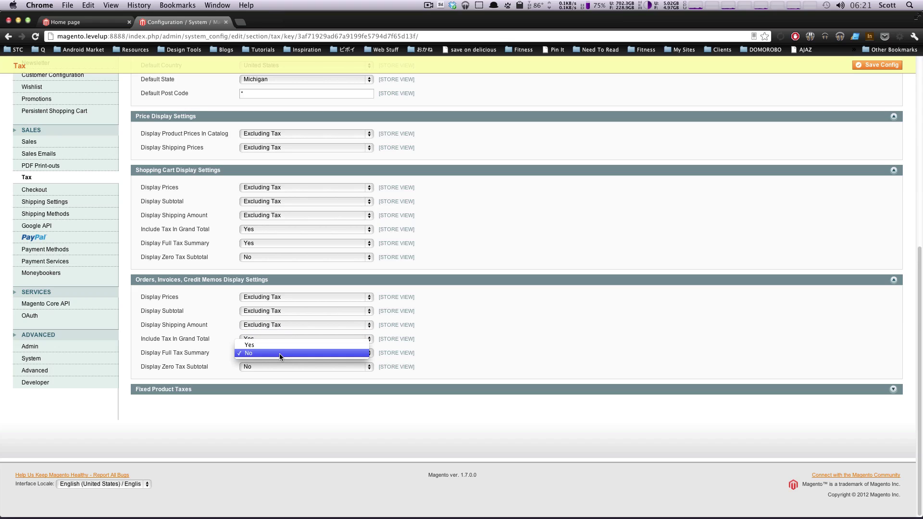
pyautogui.click(243, 344)
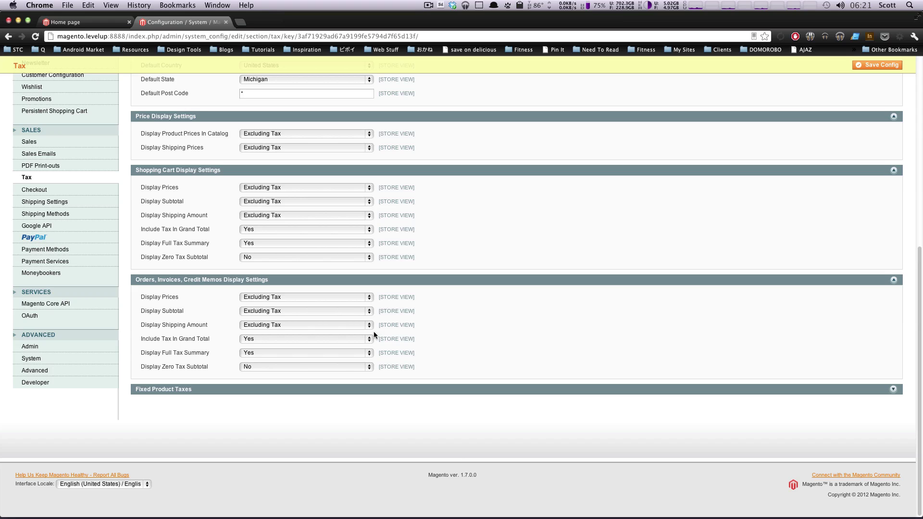
pyautogui.click(301, 393)
# Set Enable FPT to Yes in the Fixed Product Taxes section
pyautogui.scroll(-5, 337, 394)
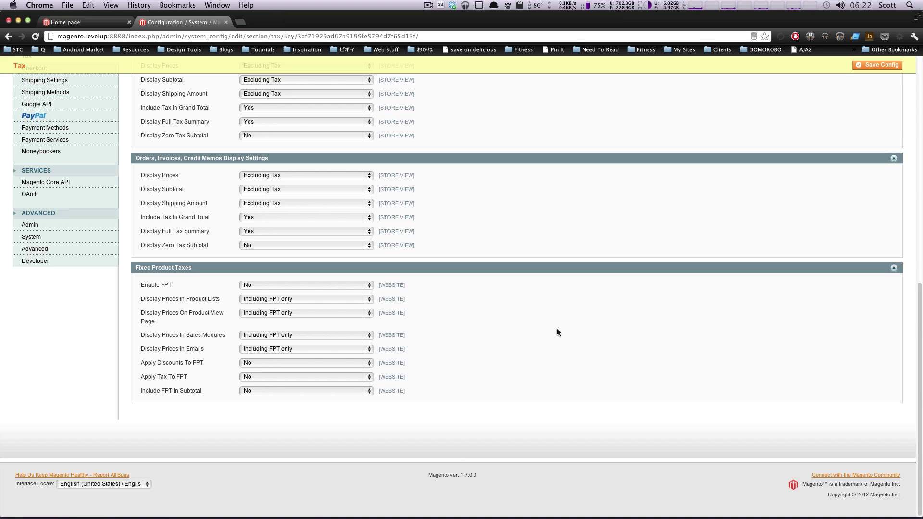
pyautogui.click(298, 285)
pyautogui.click(292, 276)
pyautogui.scroll(15, 301, 346)
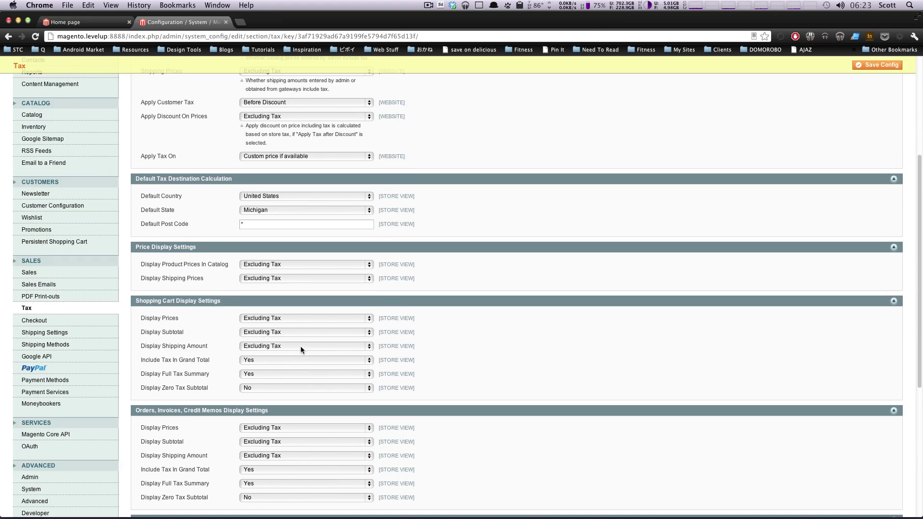
pyautogui.scroll(-15, 287, 346)
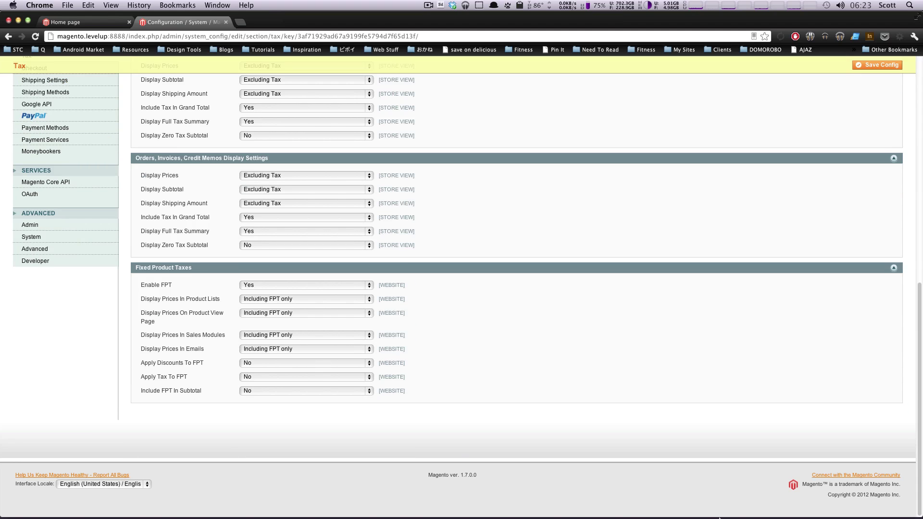
# Collapse all the Tax configuration sections, from Fixed Product Taxes up to Tax Classes
pyautogui.click(542, 267)
pyautogui.click(498, 280)
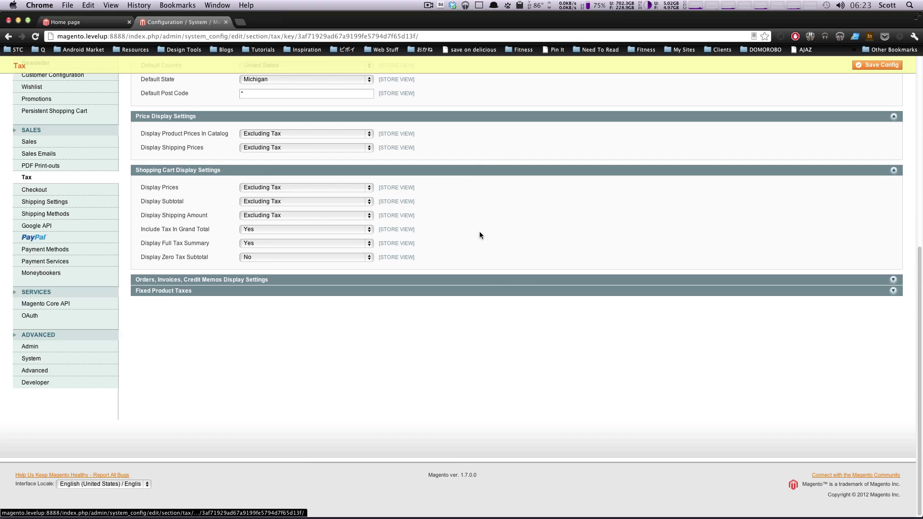
pyautogui.click(468, 171)
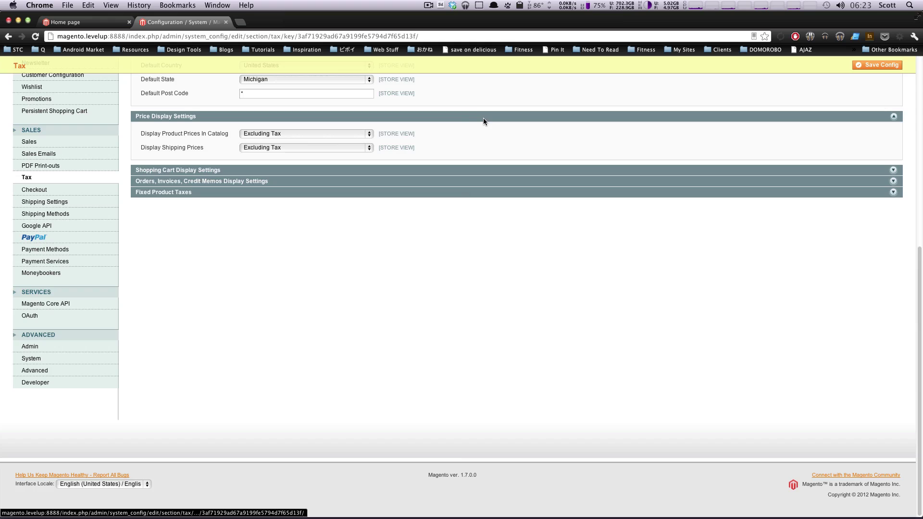
pyautogui.click(483, 117)
pyautogui.scroll(5, 464, 154)
pyautogui.click(452, 182)
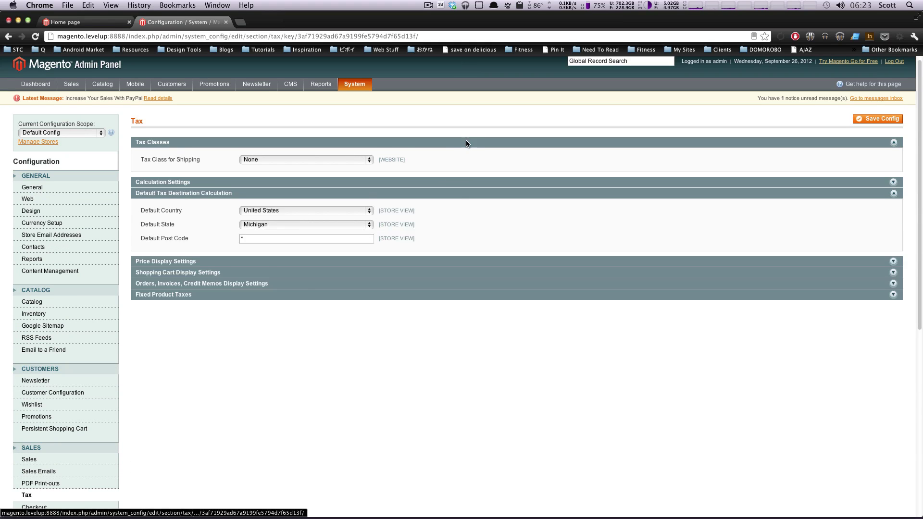
pyautogui.click(458, 143)
pyautogui.click(464, 164)
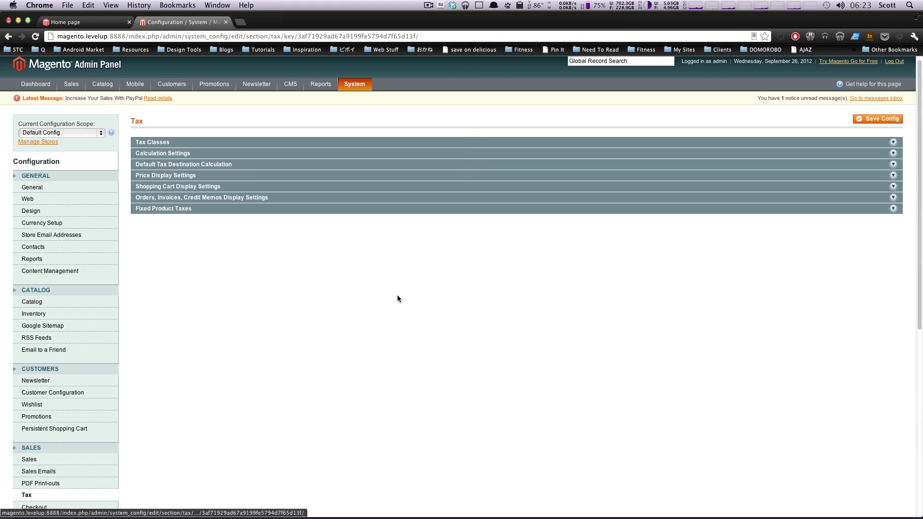
# Reopen Default Tax Destination and Calculation Settings, then switch the scope to Main Website
pyautogui.click(214, 164)
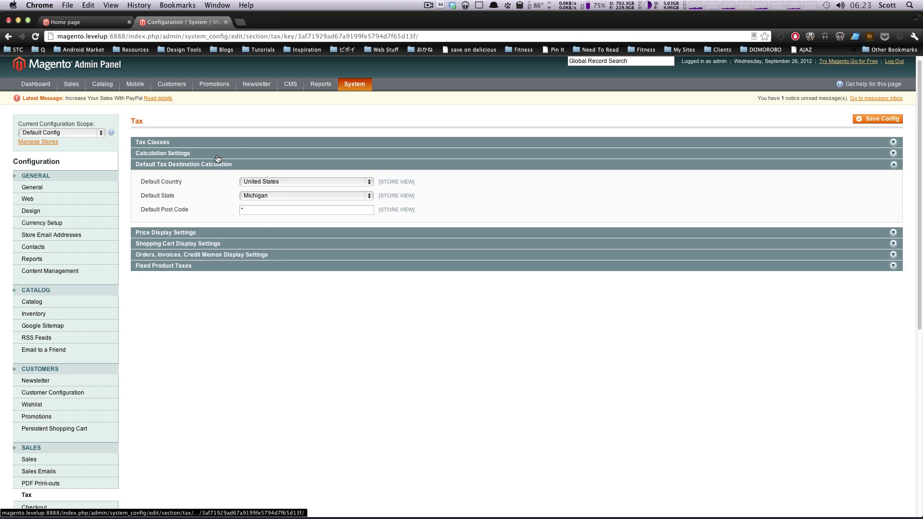
pyautogui.click(218, 153)
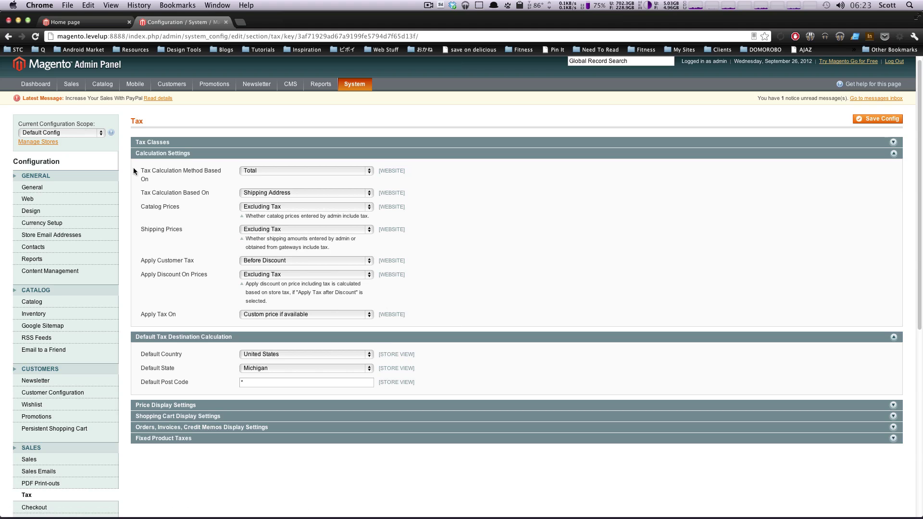
pyautogui.click(68, 133)
pyautogui.click(60, 138)
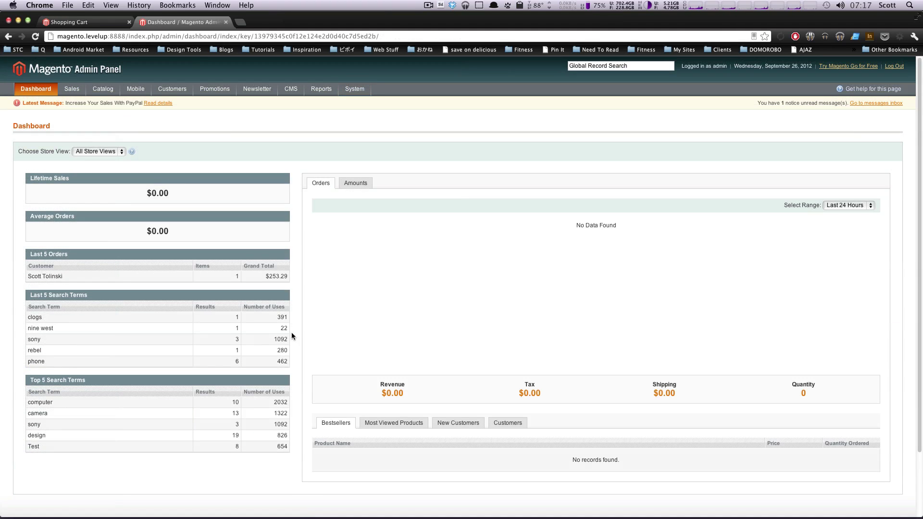
# Open Manage Tax Zones & Rates, listing US-CA at 8.25 and US-NY at 8.375
pyautogui.moveTo(71, 90)
pyautogui.moveTo(74, 200)
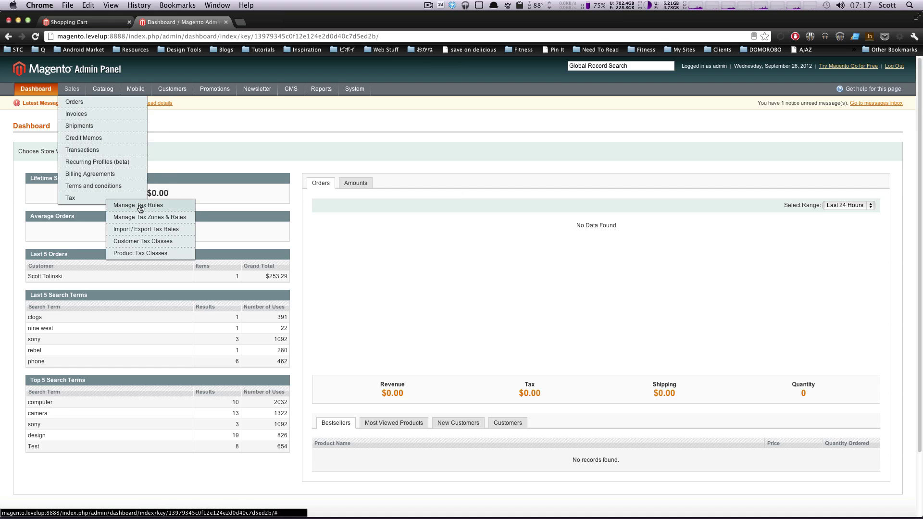
pyautogui.click(164, 220)
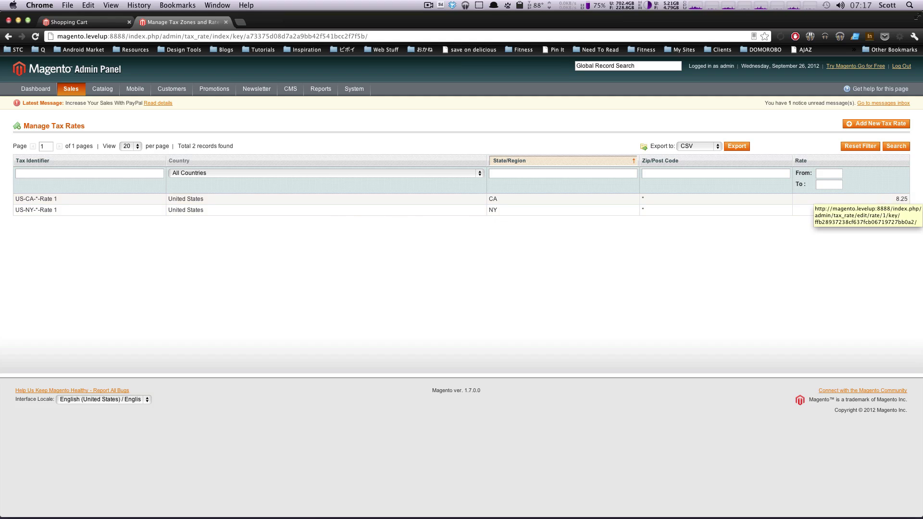
# Create and save tax rate MI for United States, Michigan, zip *, rate 6%
pyautogui.click(860, 125)
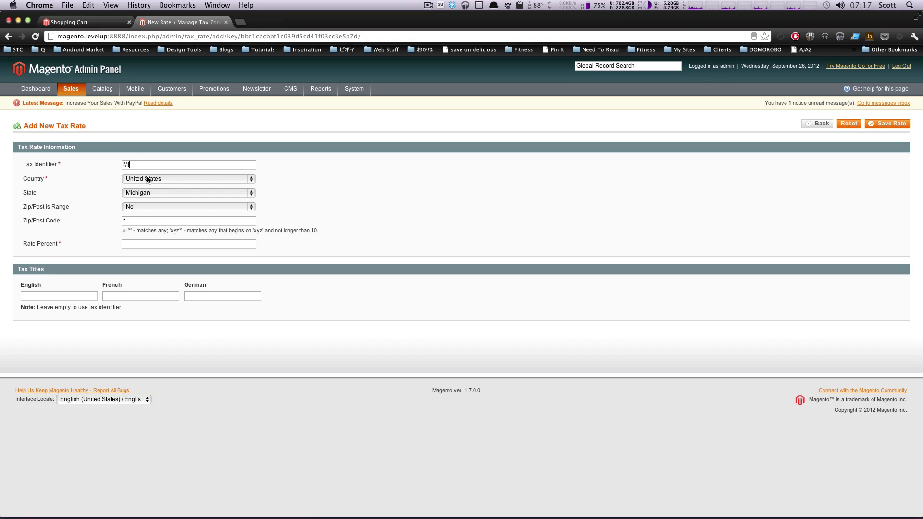
pyautogui.click(151, 205)
pyautogui.click(144, 207)
pyautogui.click(148, 222)
pyautogui.click(94, 293)
pyautogui.click(903, 126)
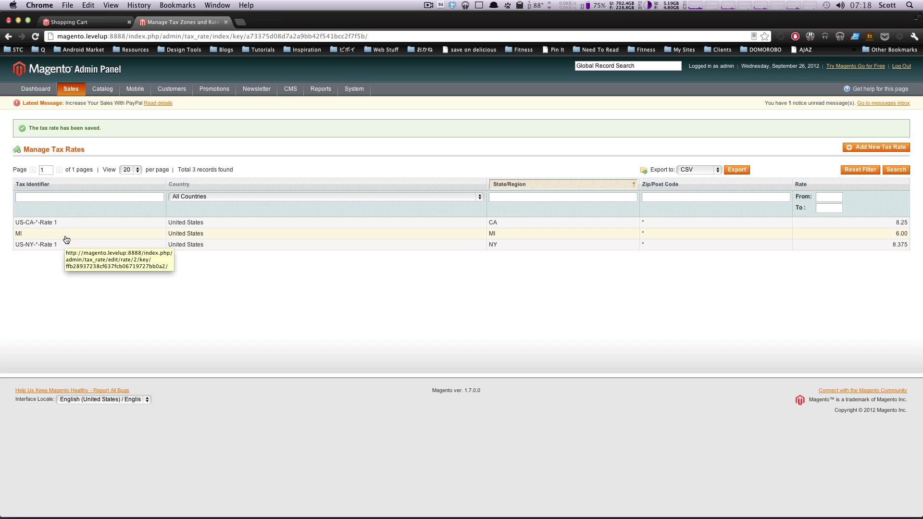
# Set the Retail Customer-default-Rate 1 tax rule to use only the MI rate
pyautogui.moveTo(73, 88)
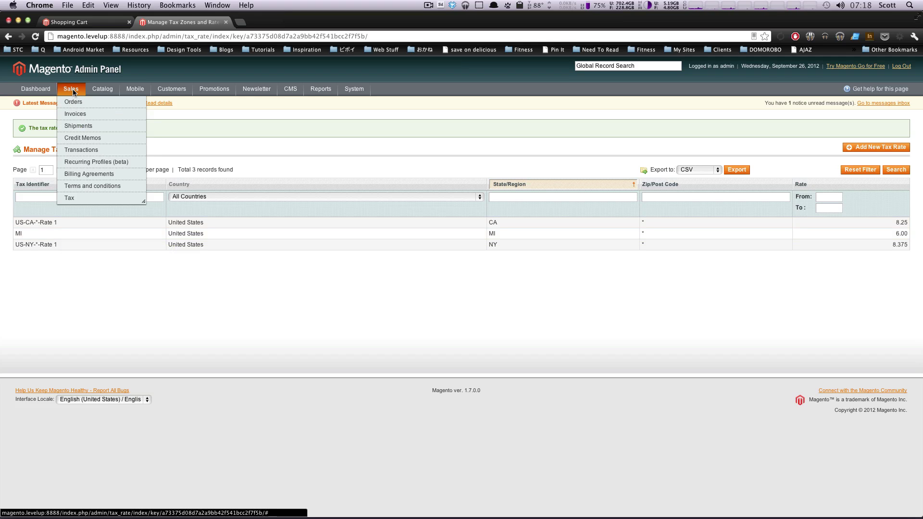
pyautogui.moveTo(82, 196)
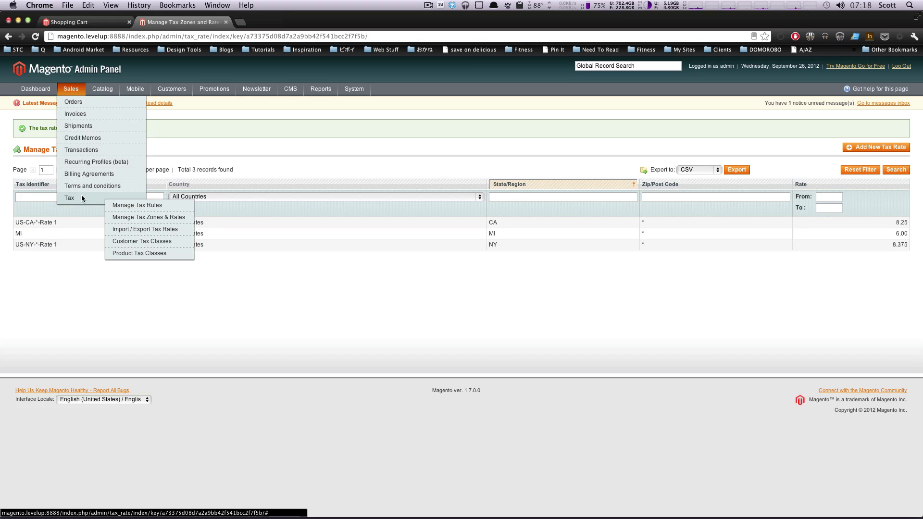
pyautogui.click(160, 206)
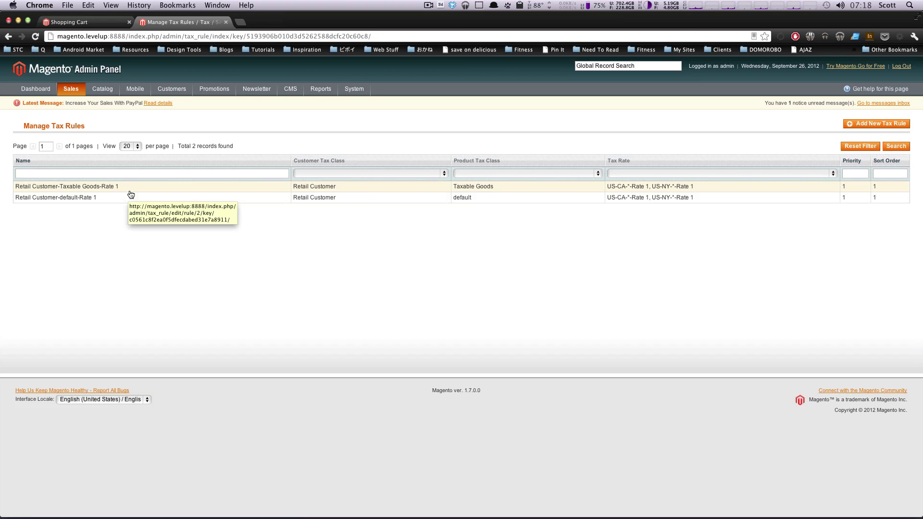
pyautogui.click(135, 201)
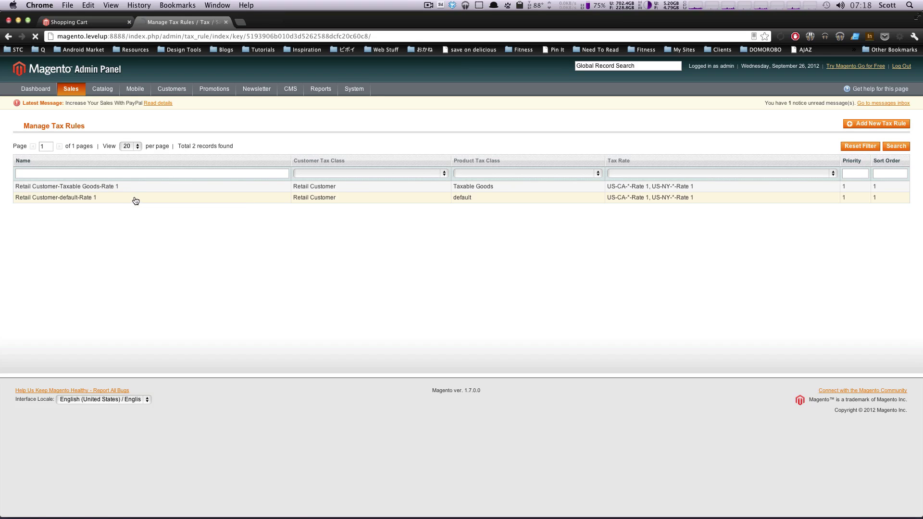
pyautogui.click(130, 346)
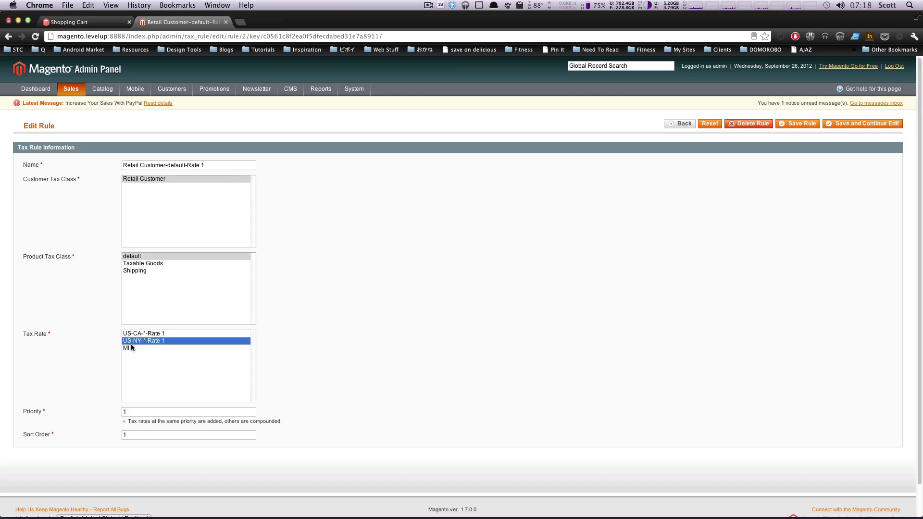
pyautogui.click(788, 124)
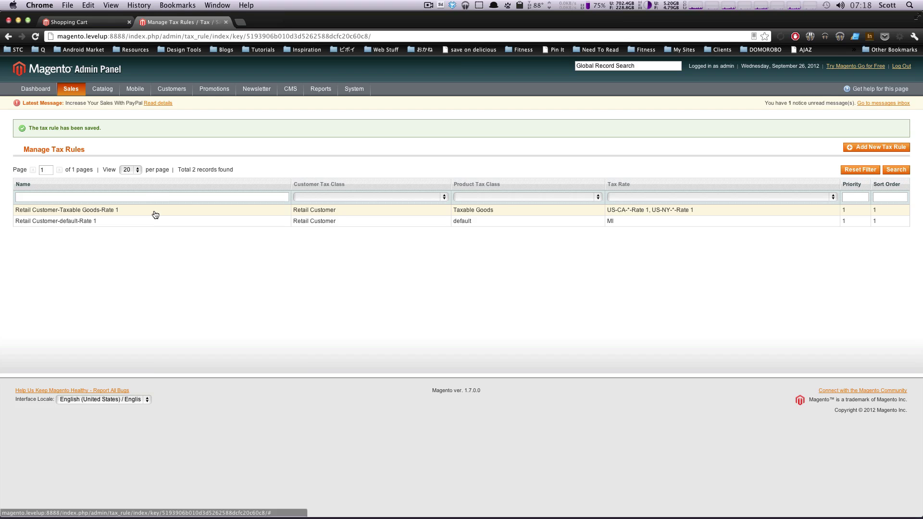
# Set the Retail Customer-Taxable Goods-Rate 1 tax rule to use only the MI rate
pyautogui.click(155, 214)
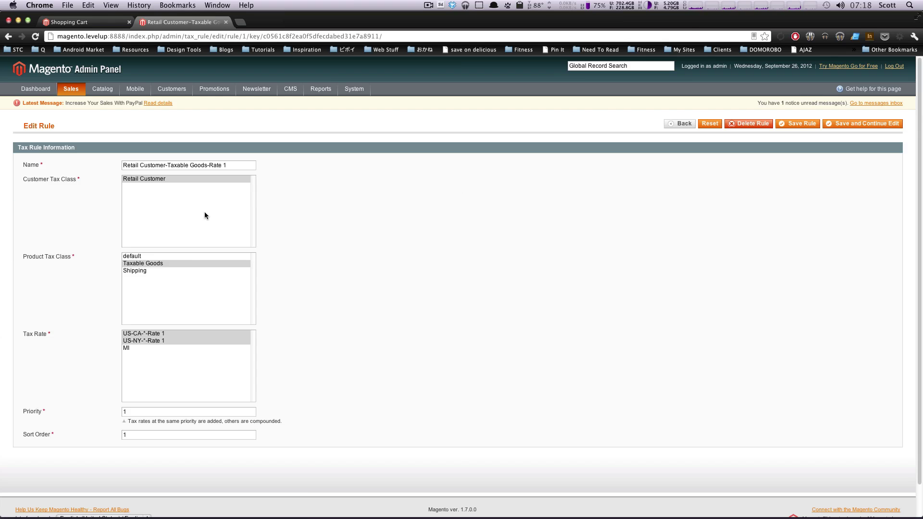
pyautogui.click(128, 348)
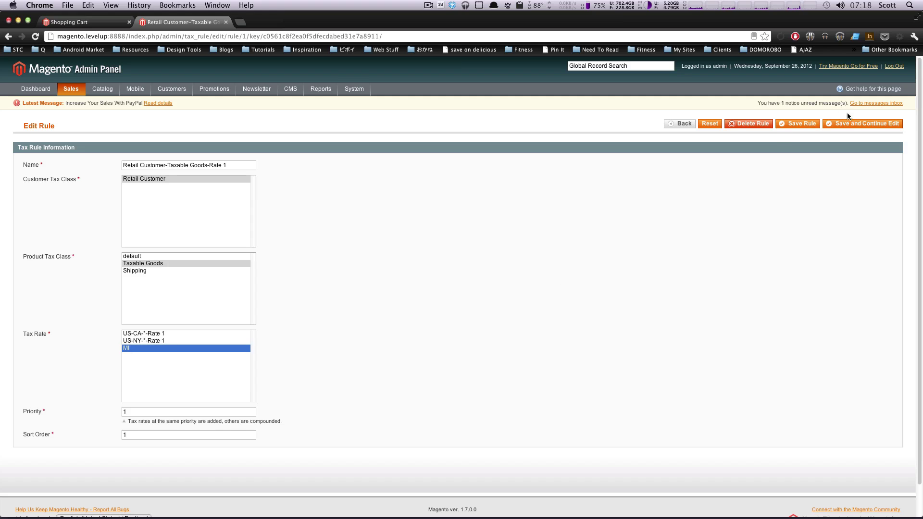
pyautogui.click(798, 123)
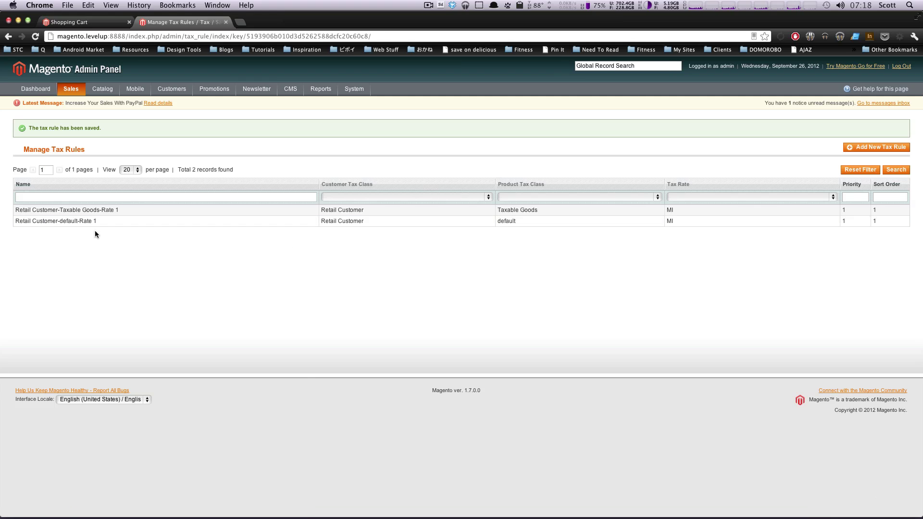
# Change Test Album Name's Tax Class from None to Taxable Goods and save the product
pyautogui.moveTo(75, 88)
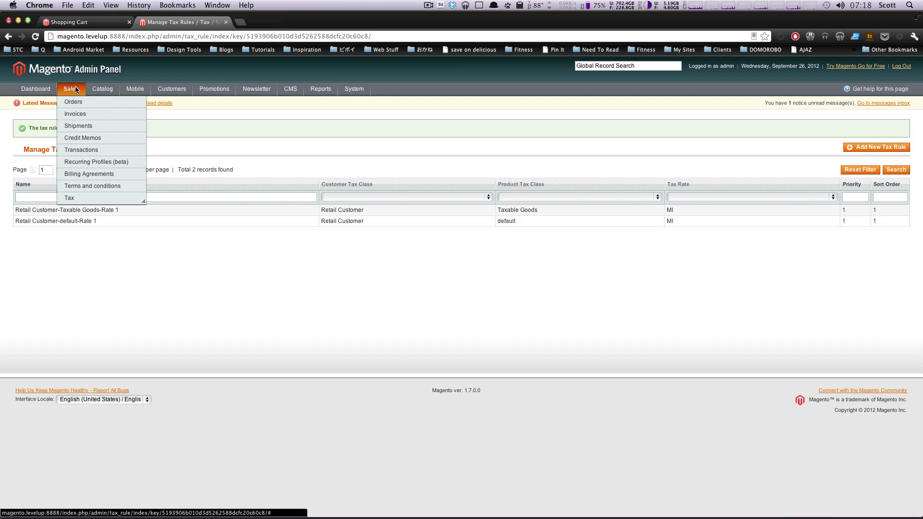
pyautogui.click(95, 103)
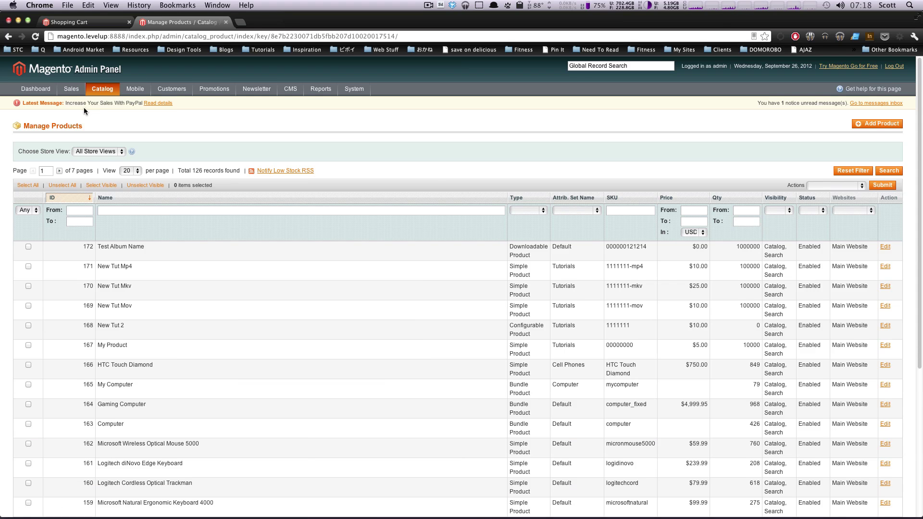
pyautogui.click(885, 248)
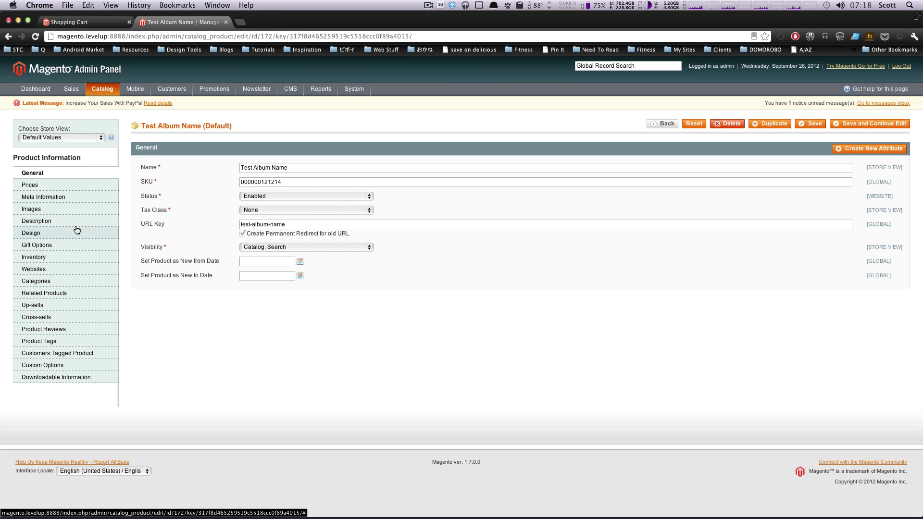
pyautogui.click(71, 189)
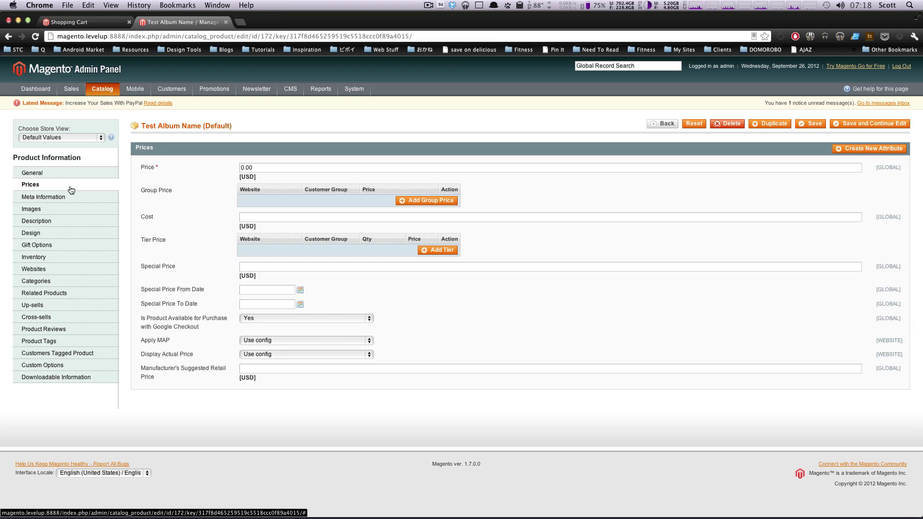
pyautogui.click(66, 180)
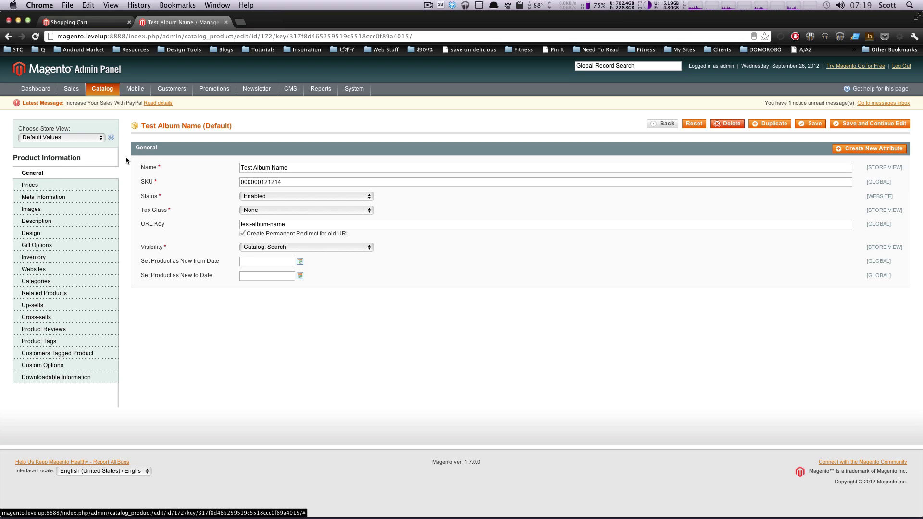
pyautogui.moveTo(158, 125); pyautogui.dragTo(232, 143)
pyautogui.moveTo(191, 207); pyautogui.dragTo(243, 210)
pyautogui.click(246, 210)
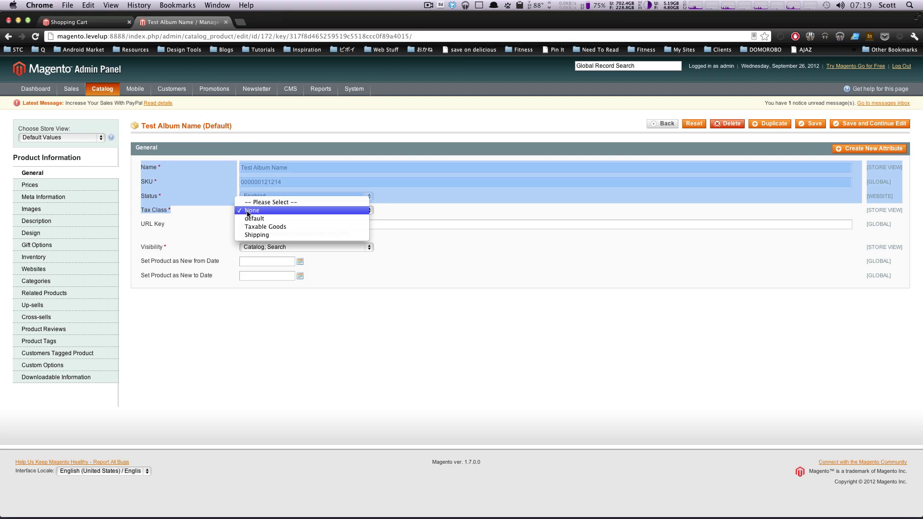
pyautogui.click(296, 227)
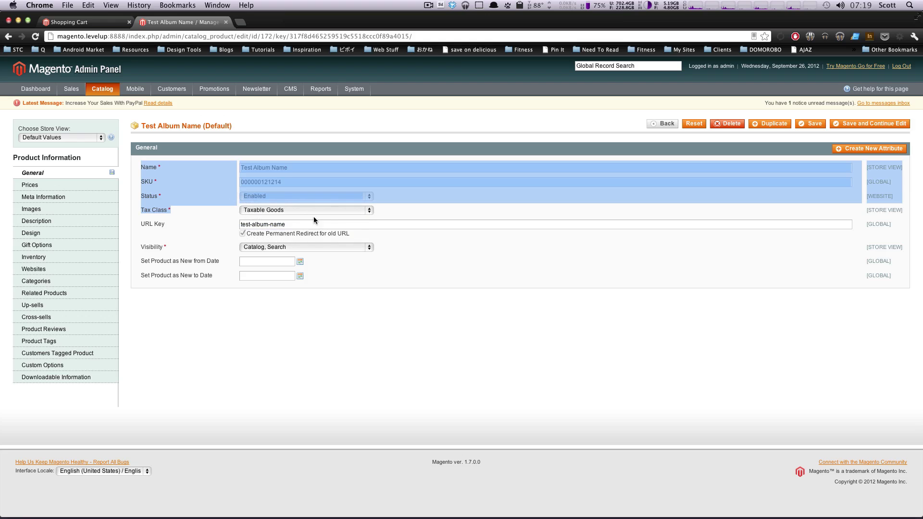
pyautogui.click(810, 123)
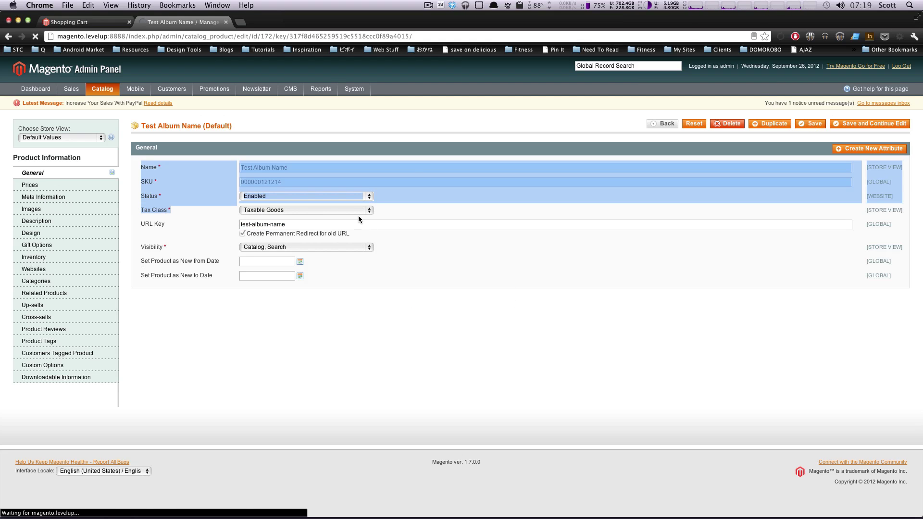
# Open HTC Touch Diamond, confirm its Tax Class reads Taxable Goods, and save it
pyautogui.click(101, 22)
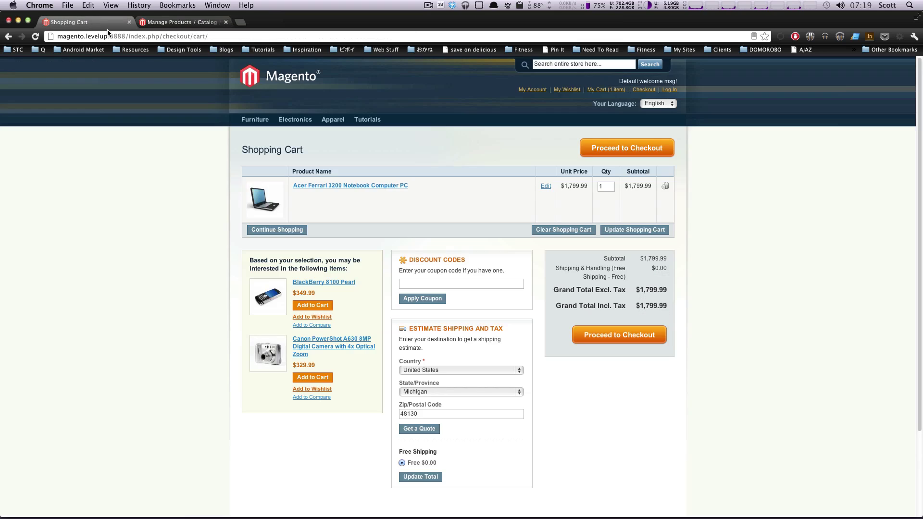
pyautogui.click(173, 22)
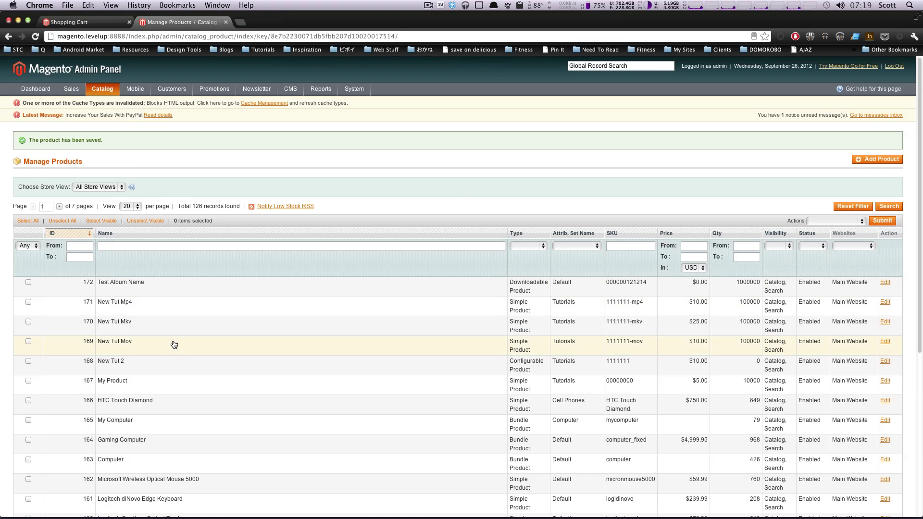
pyautogui.scroll(-5, 407, 375)
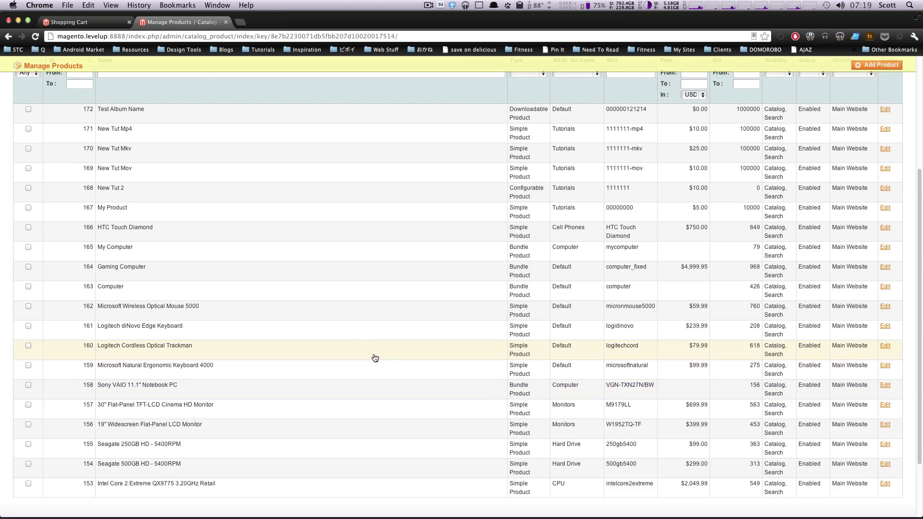
pyautogui.scroll(4, 362, 348)
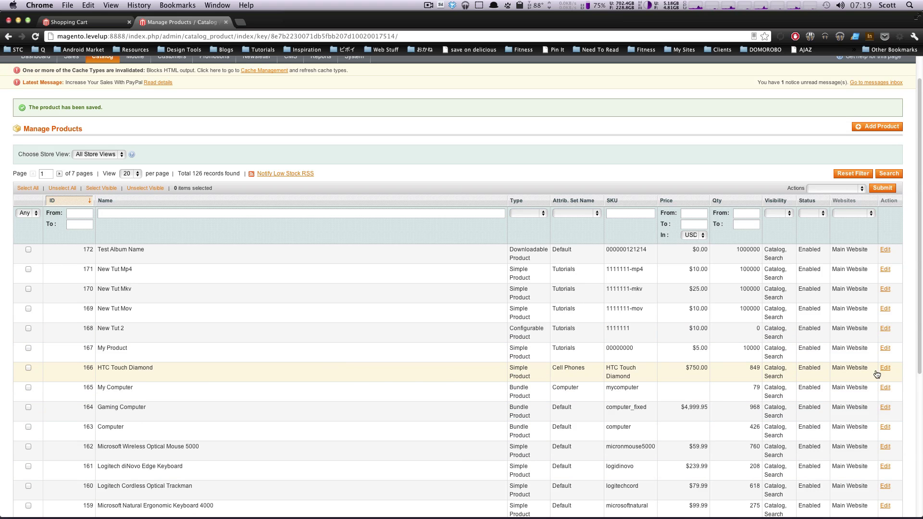
pyautogui.click(886, 370)
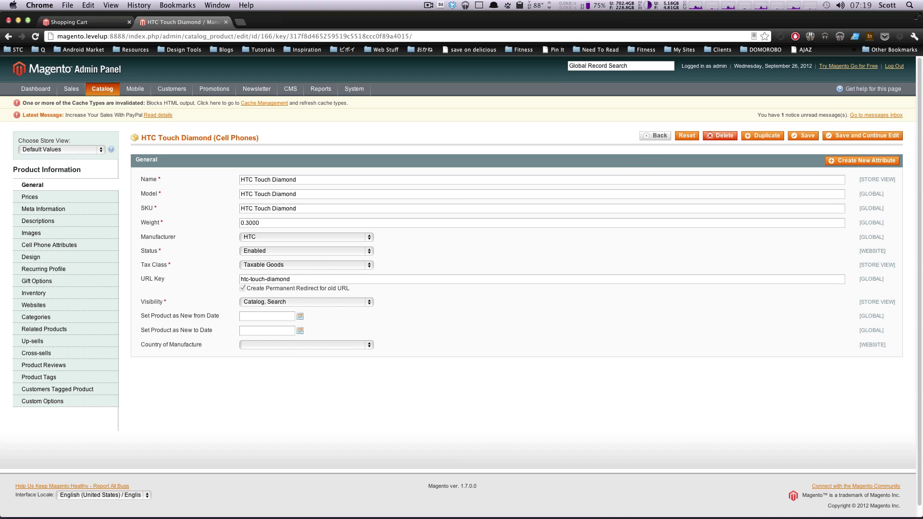
pyautogui.click(810, 138)
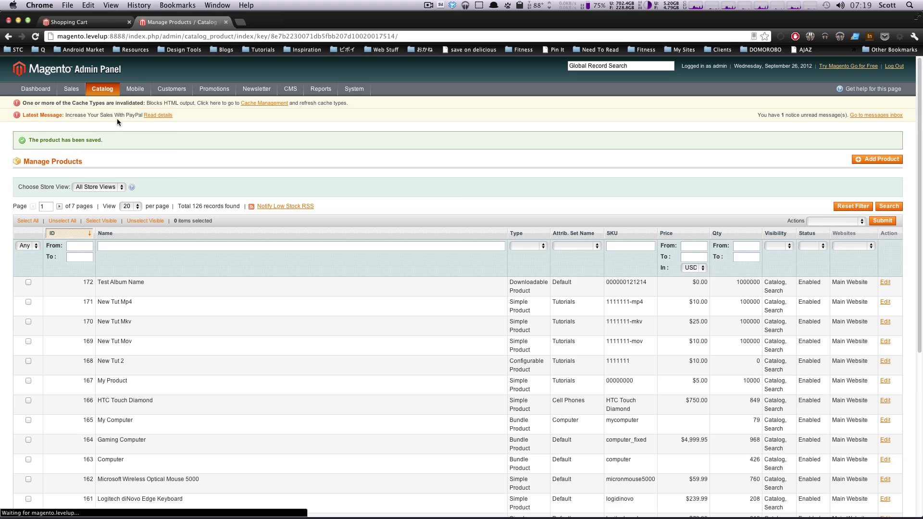
# Export the store's tax rates from Import / Export Tax Rates as tax_rates.csv
pyautogui.moveTo(101, 87)
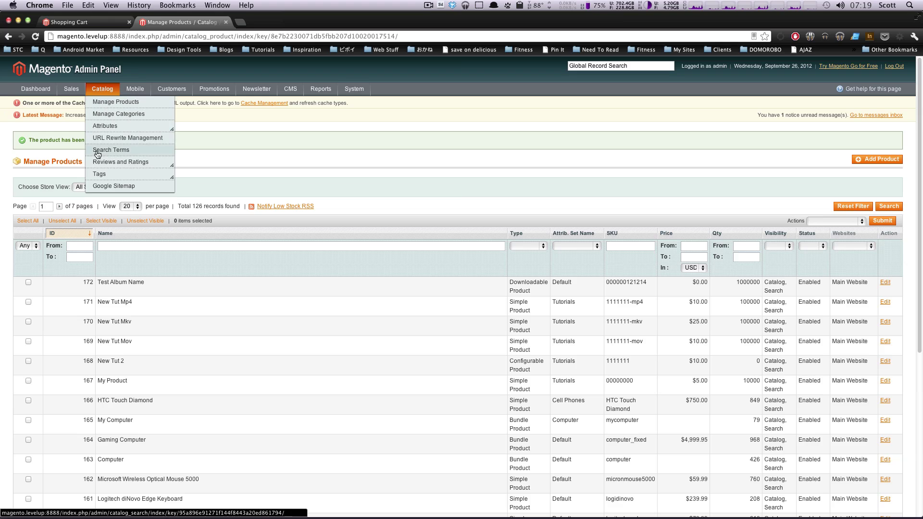
pyautogui.moveTo(102, 167)
pyautogui.moveTo(71, 89)
pyautogui.moveTo(96, 198)
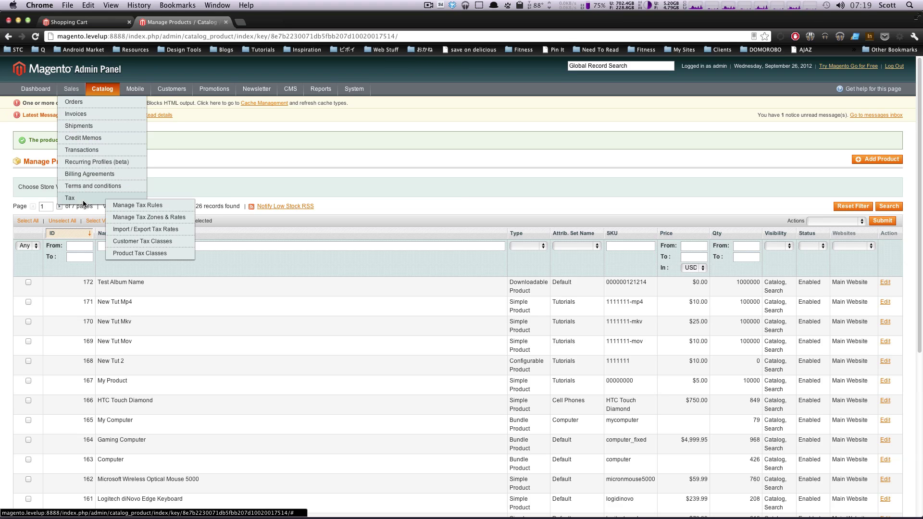
pyautogui.click(164, 232)
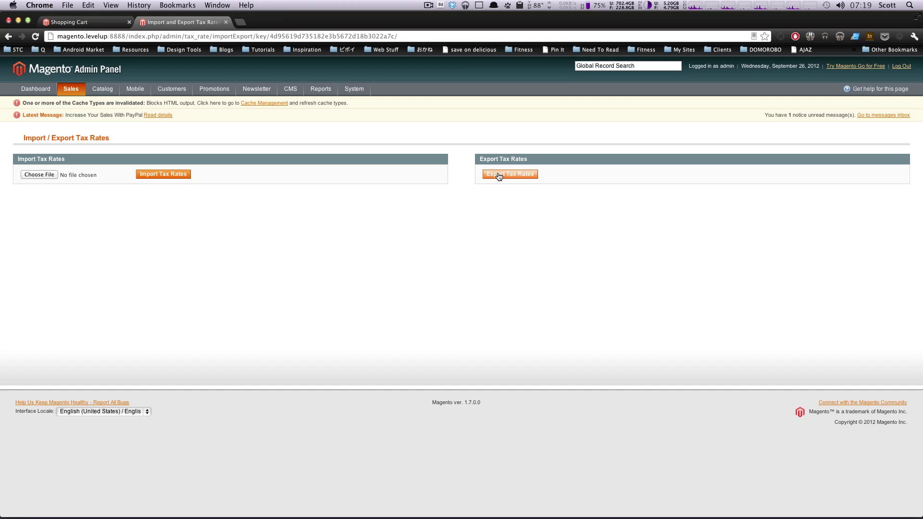
pyautogui.click(525, 177)
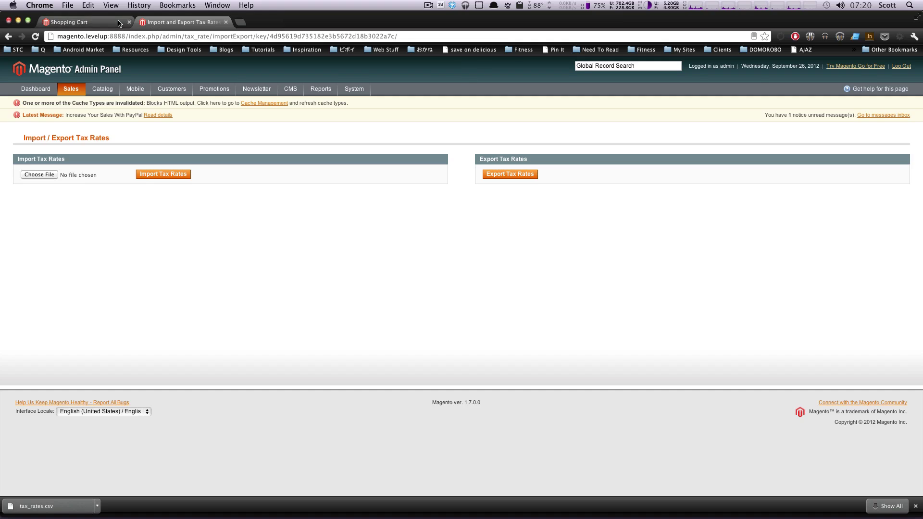
pyautogui.click(119, 23)
pyautogui.click(148, 23)
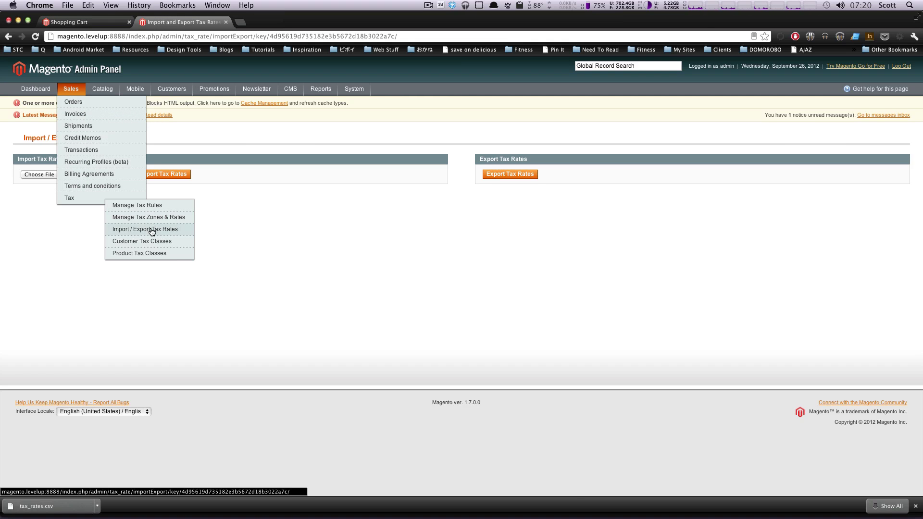
# Review the Customer Tax Classes list, then bring up the Product Tax Classes list
pyautogui.click(152, 241)
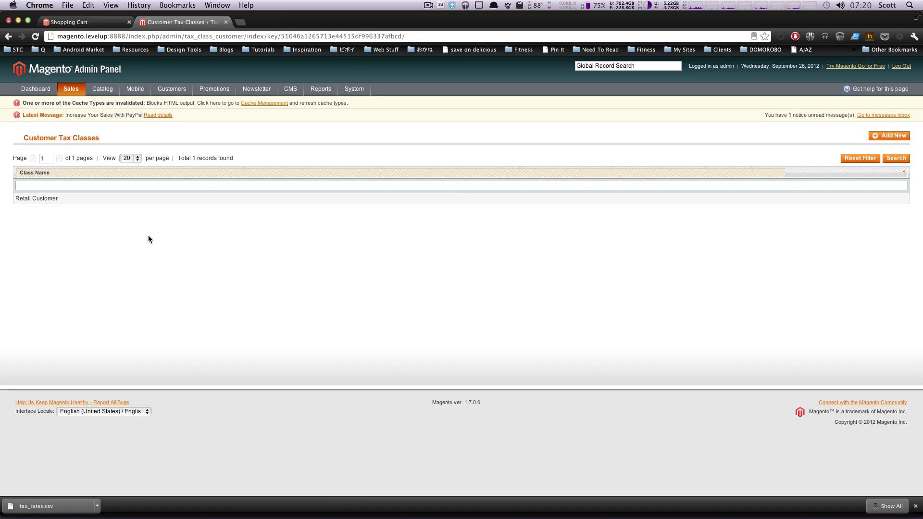
pyautogui.moveTo(71, 89)
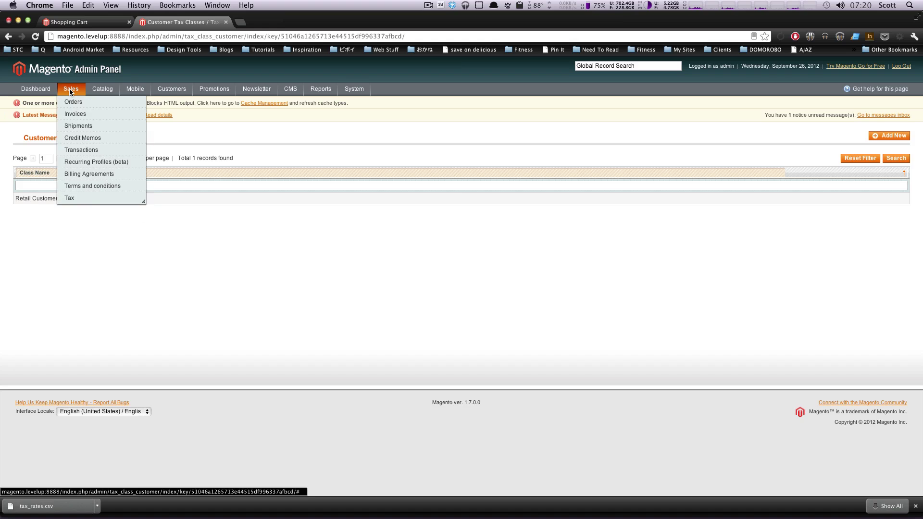
pyautogui.moveTo(86, 198)
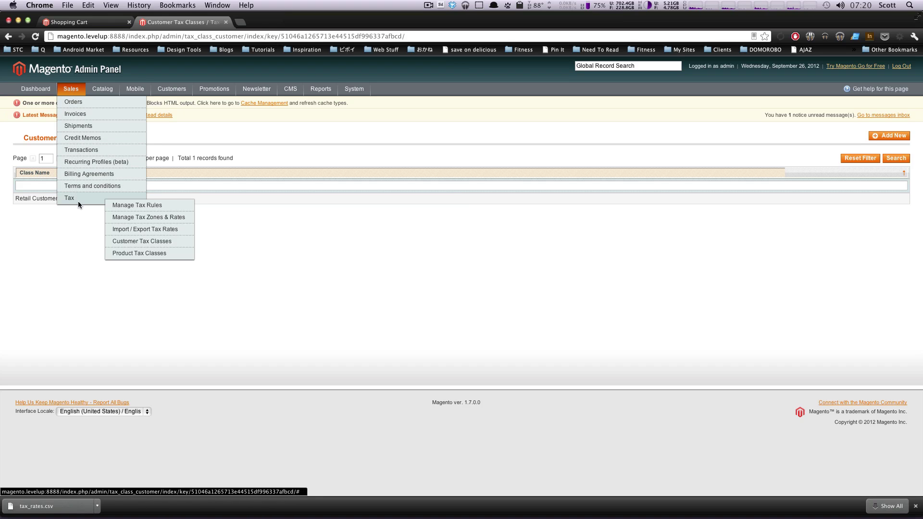
pyautogui.click(152, 254)
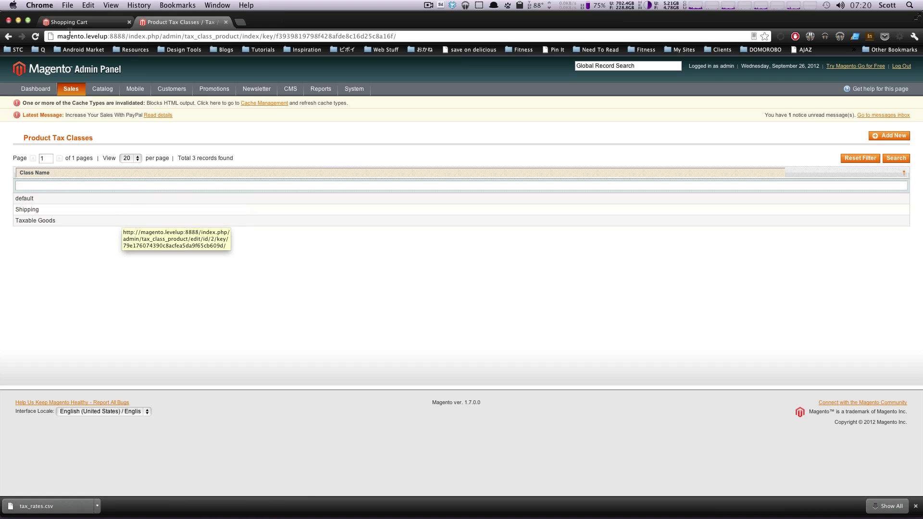
# Open the Shipping product tax class for editing
pyautogui.moveTo(66, 92)
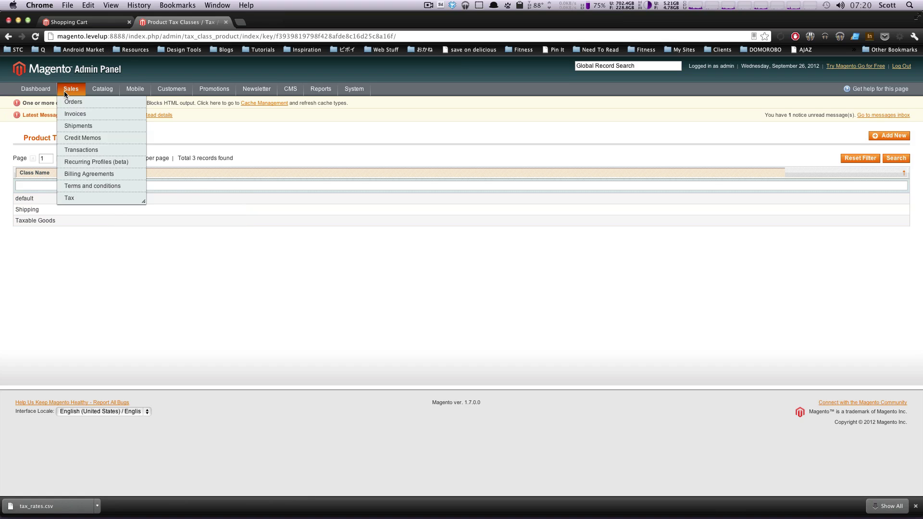
pyautogui.click(76, 212)
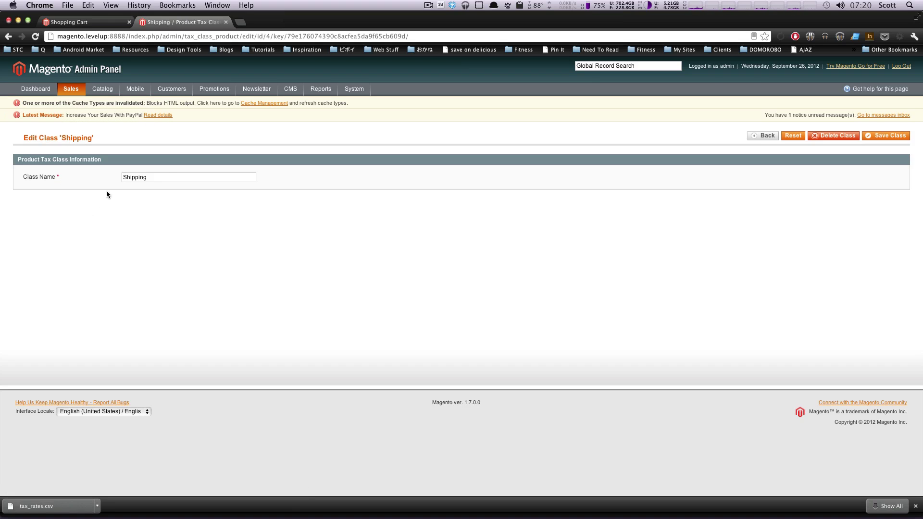
pyautogui.doubleClick(169, 179)
pyautogui.click(159, 186)
# Flush the Magento cache so the invalidated Blocks HTML output shows Enabled again
pyautogui.moveTo(79, 93)
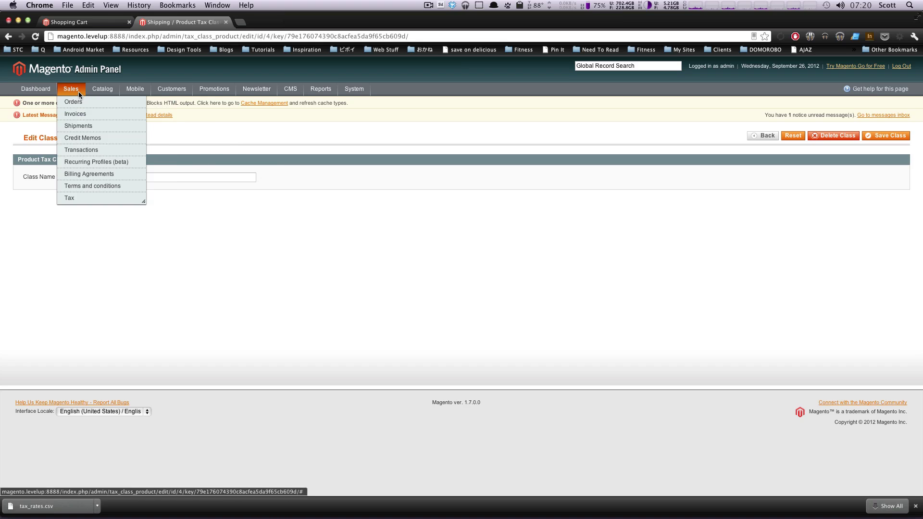
pyautogui.click(252, 105)
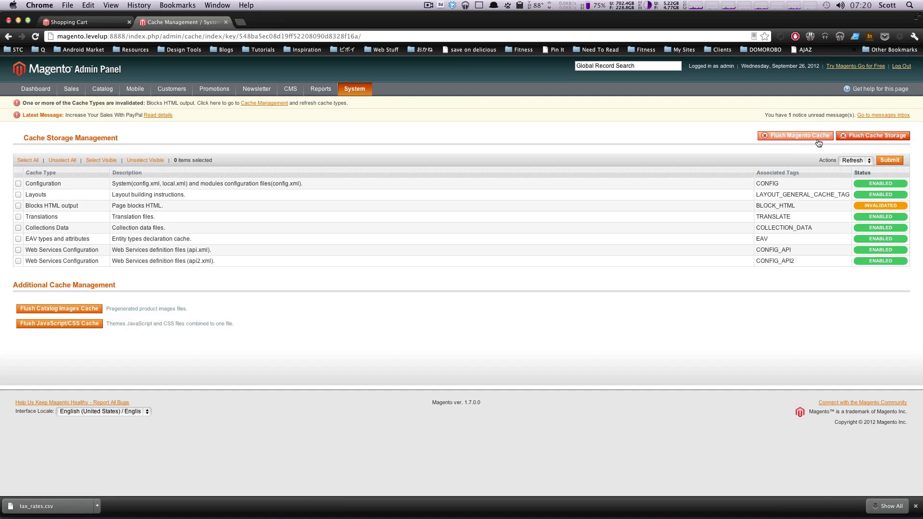
pyautogui.click(818, 140)
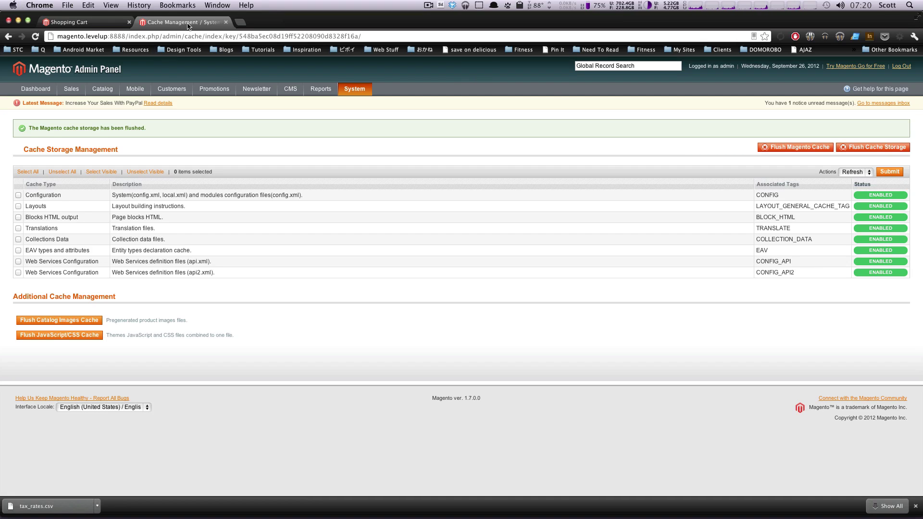
# Add the HTC Touch Diamond to the storefront shopping cart
pyautogui.press('super+alt+Left')
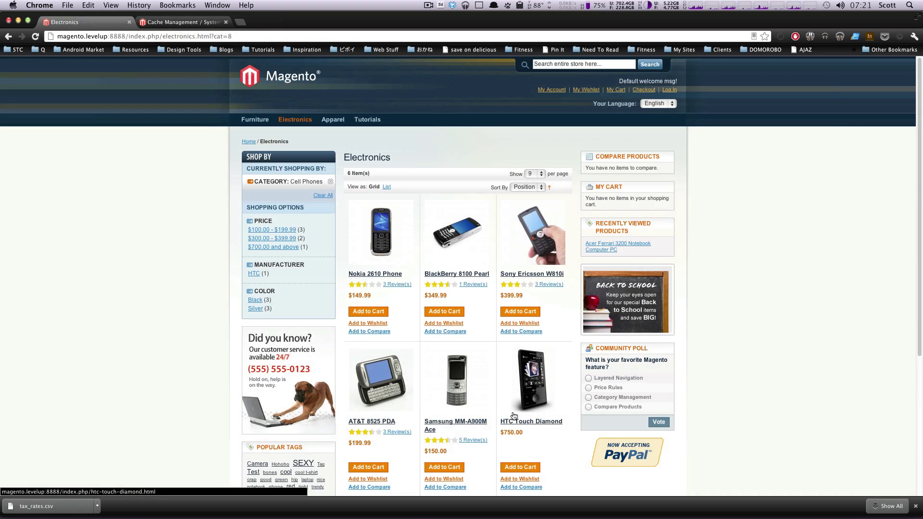
pyautogui.click(517, 471)
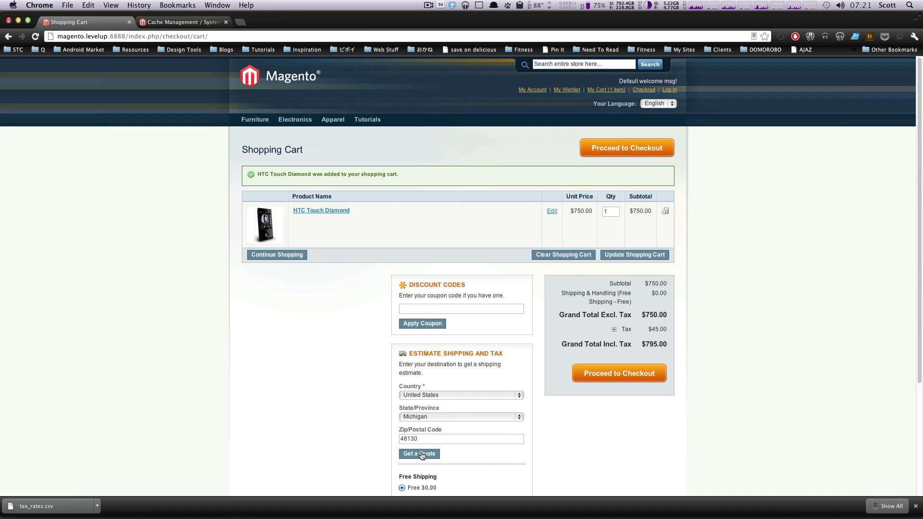
pyautogui.scroll(-3, 436, 273)
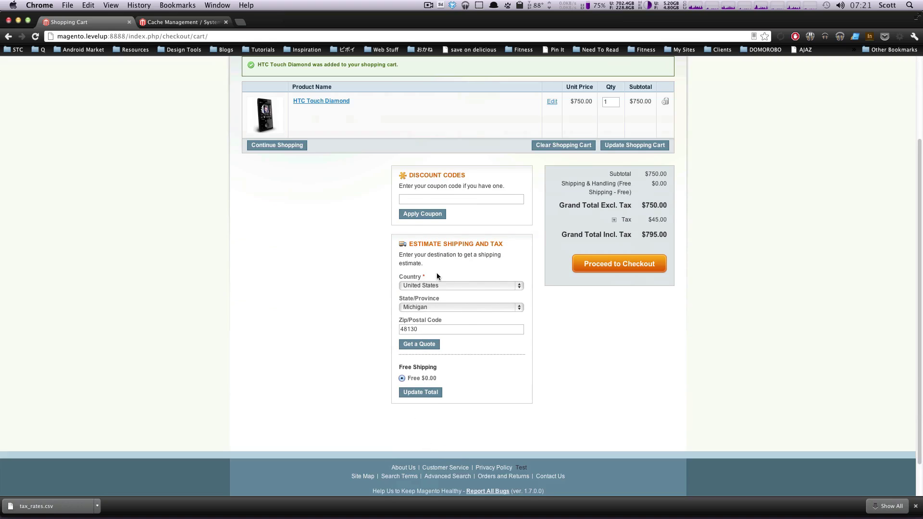
pyautogui.moveTo(405, 243); pyautogui.dragTo(448, 287)
# Quote tax for Michigan 48130, verify MI (6%) $45.00, and proceed to checkout
pyautogui.click(416, 347)
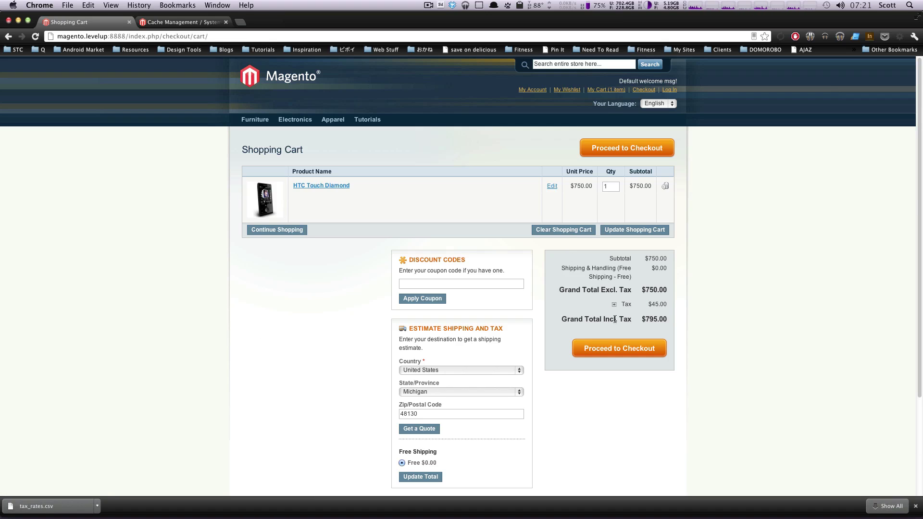
pyautogui.click(613, 306)
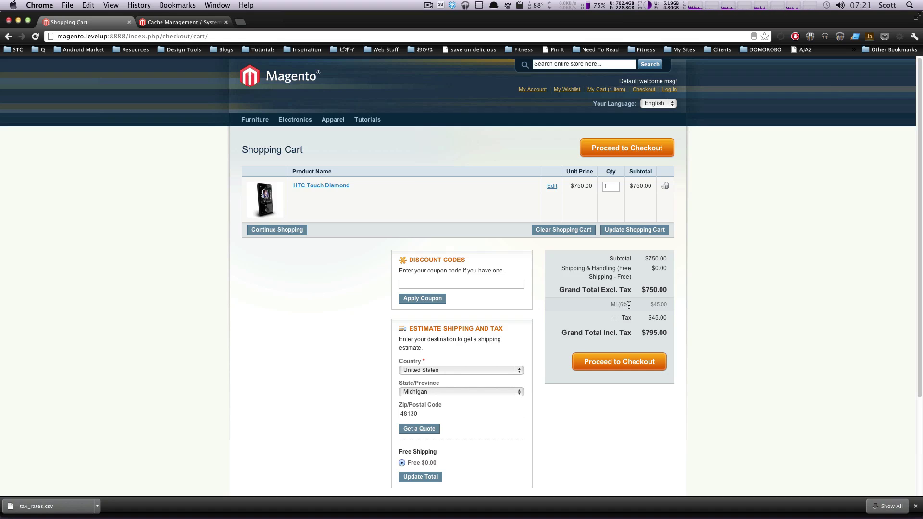
pyautogui.moveTo(630, 305); pyautogui.dragTo(609, 305)
pyautogui.click(614, 319)
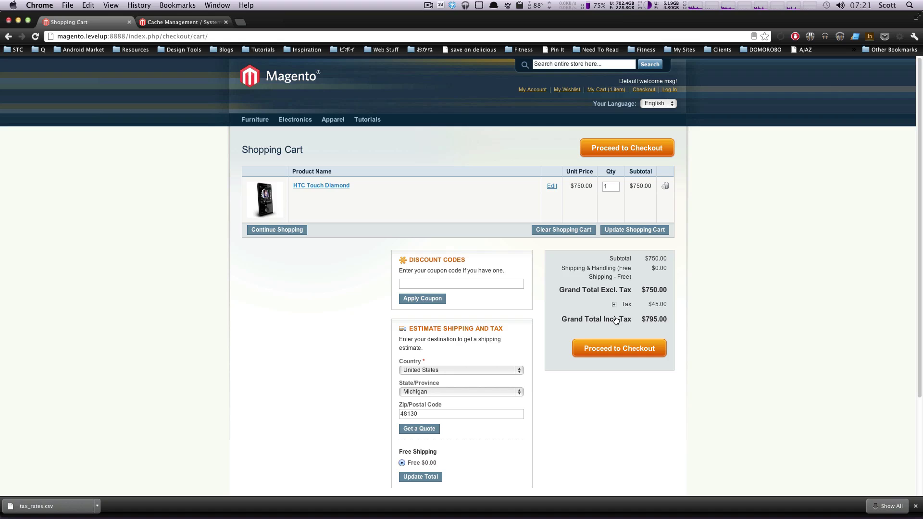
pyautogui.click(618, 347)
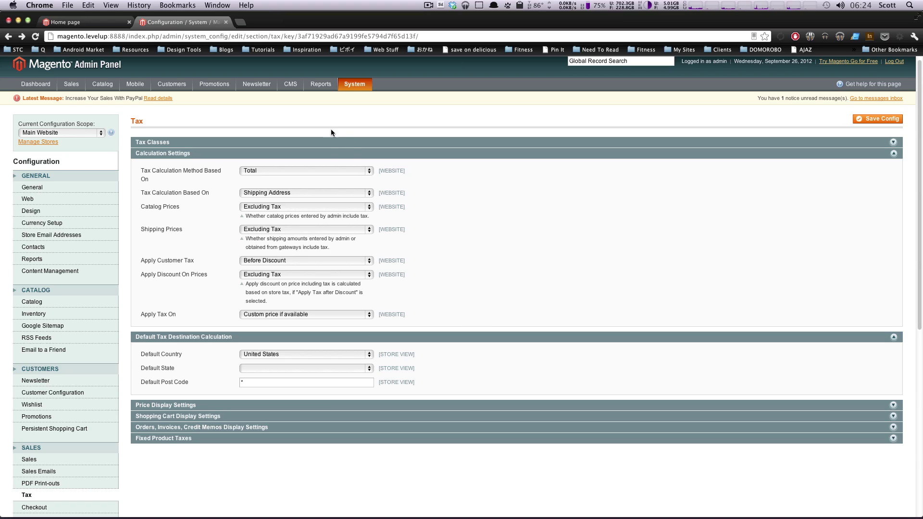
# Fold away the Calculation Settings and Default Tax Destination Calculation groups in Tax configuration
pyautogui.click(328, 154)
pyautogui.click(334, 165)
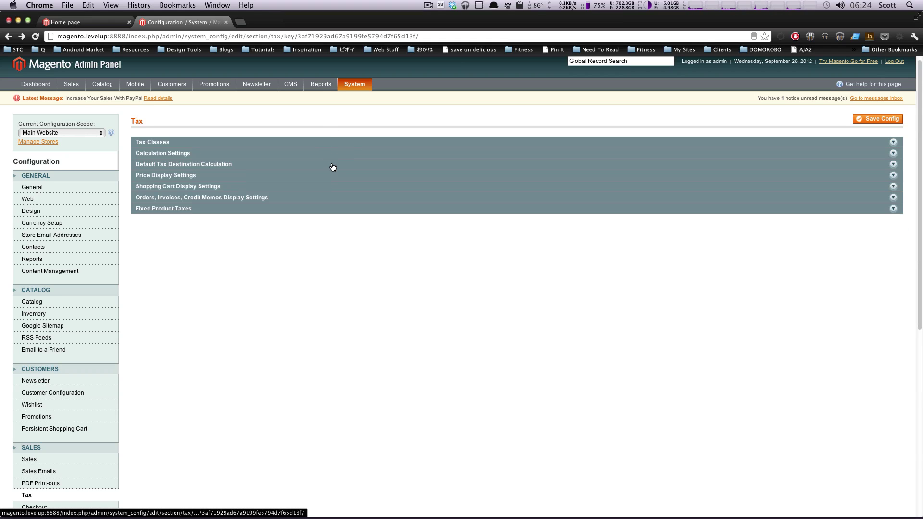